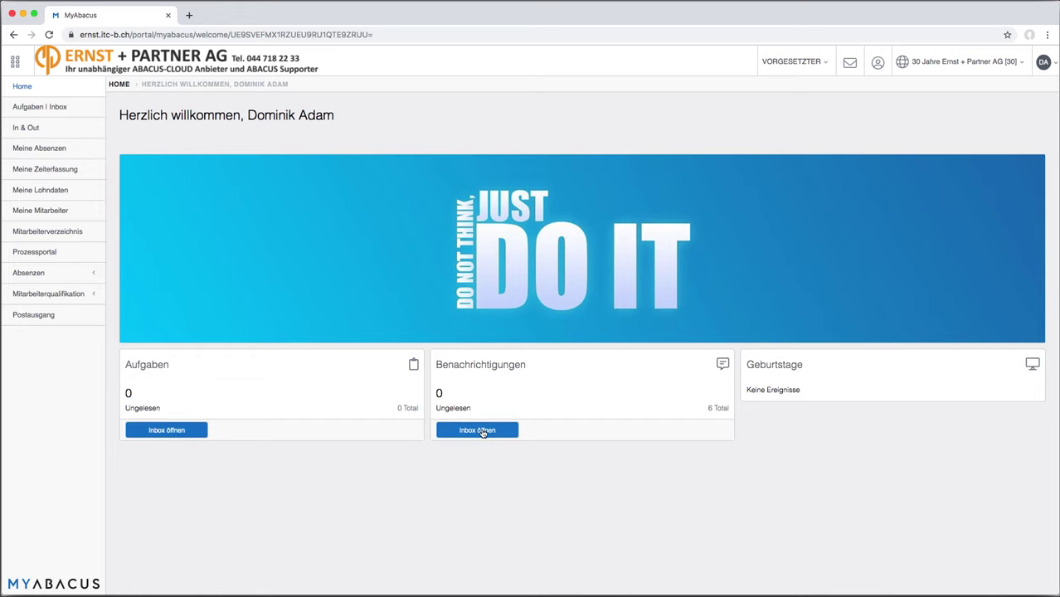
# Open the notifications inbox to review the received messages
pyautogui.click(482, 431)
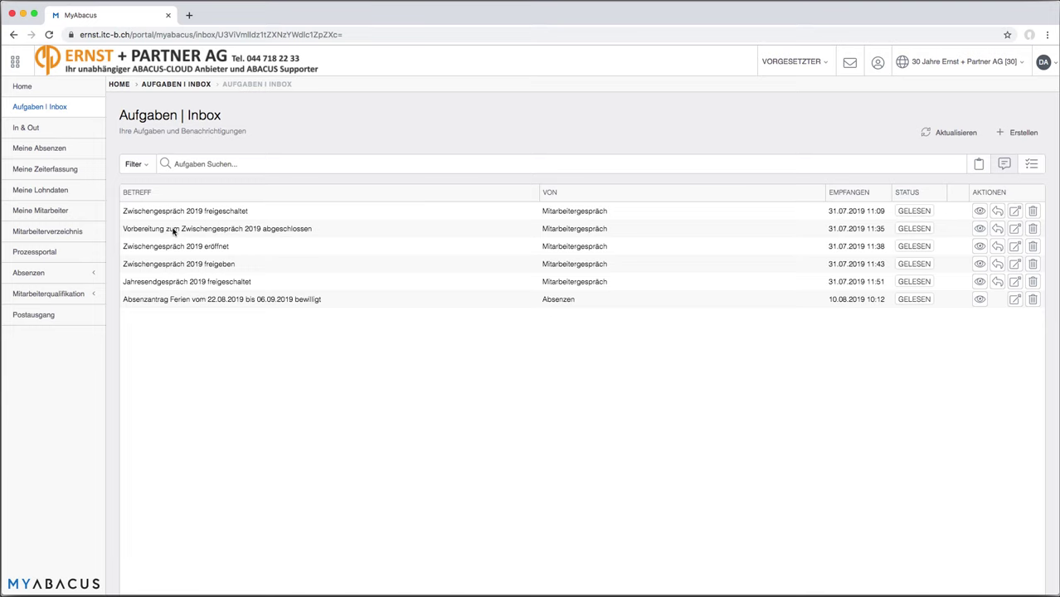
# Clock in for 10.08.2019 under In & Out, set the end time to 18:00 and save the entry
pyautogui.click(25, 129)
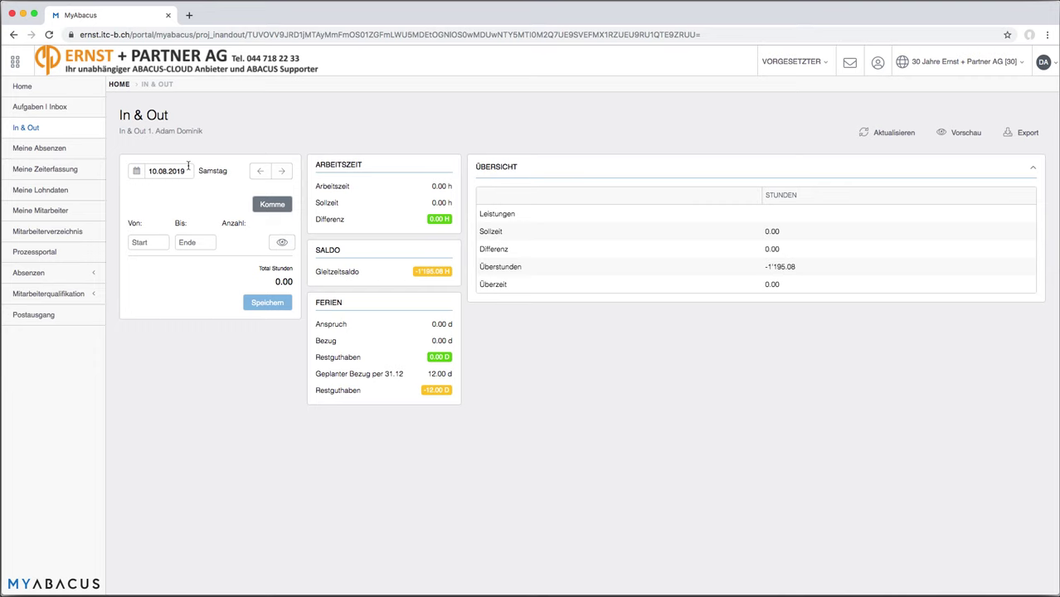
pyautogui.click(272, 205)
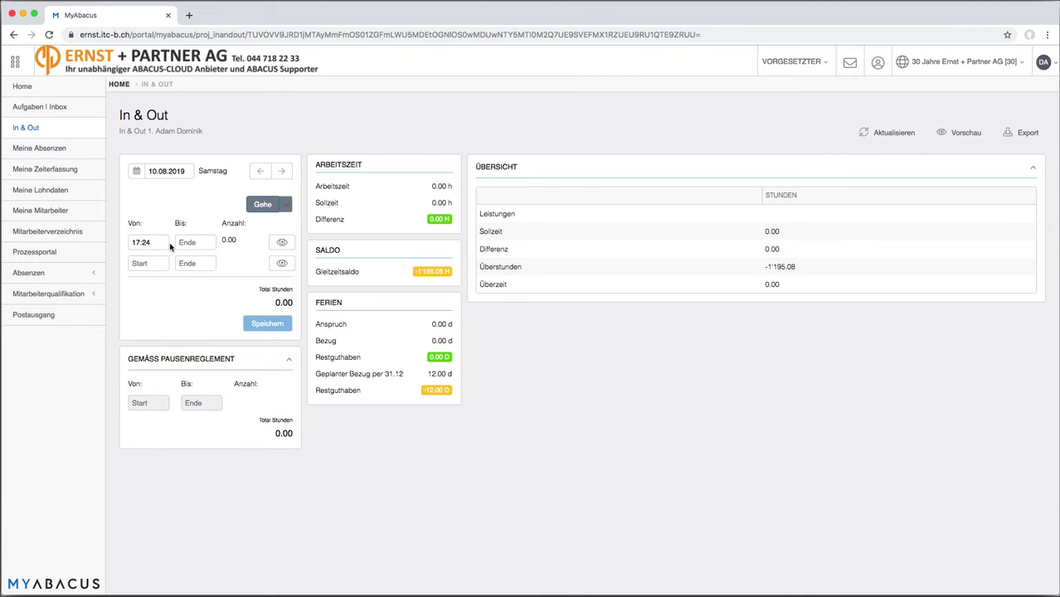
pyautogui.click(190, 242)
pyautogui.write('18')
pyautogui.click(273, 326)
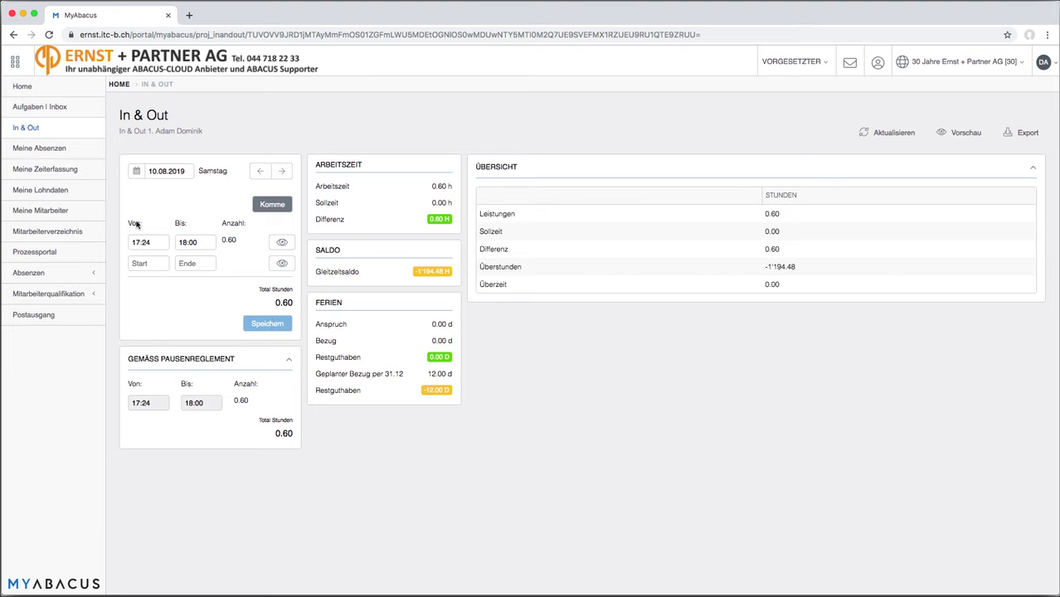
# Display the Monatsrapport and then the Ferienkontrolle time-tracking report in PDF format
pyautogui.click(55, 174)
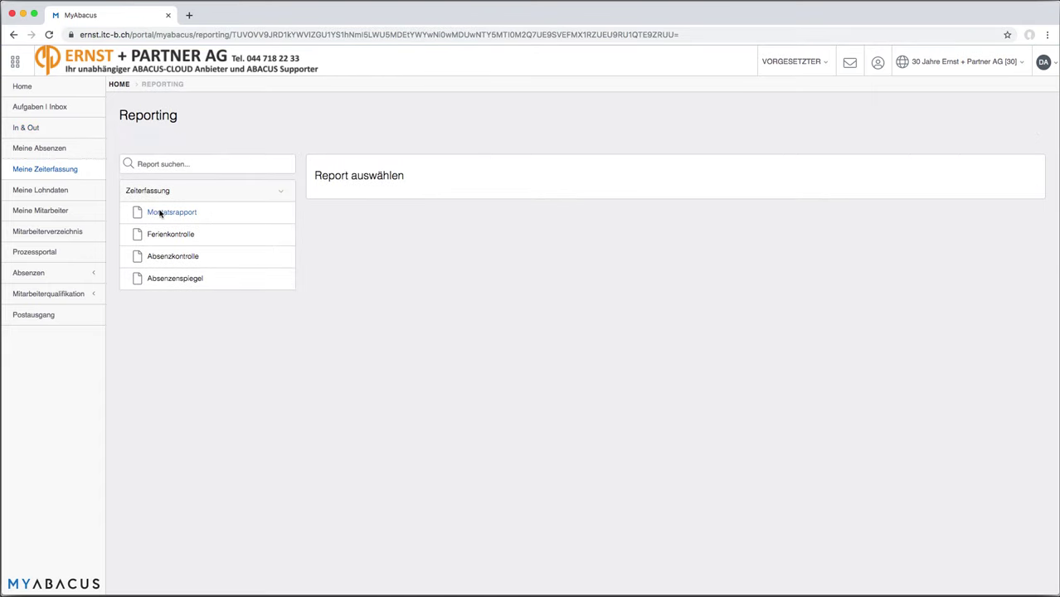
pyautogui.click(166, 215)
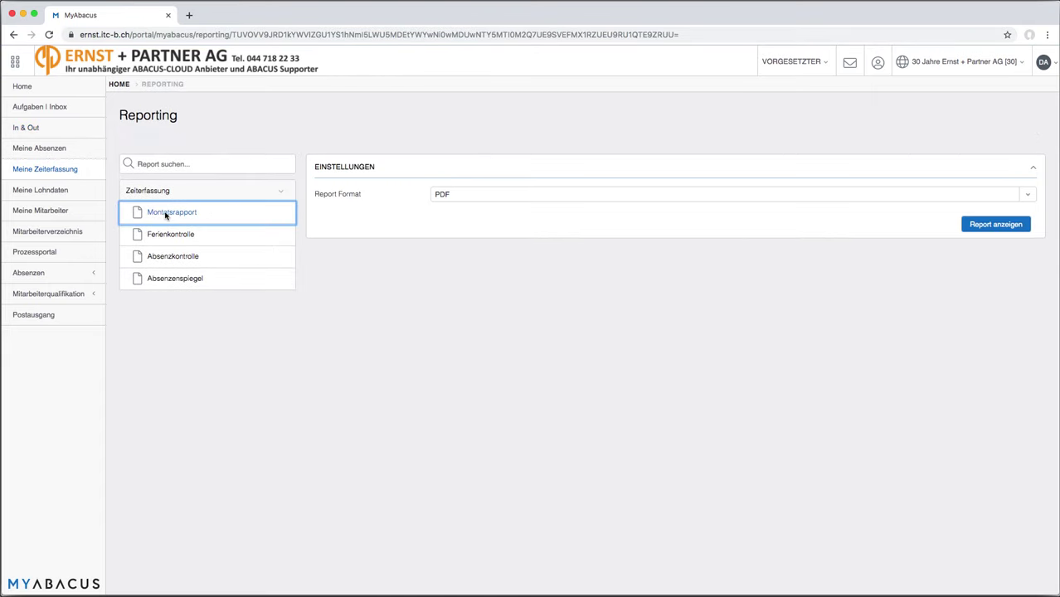
pyautogui.click(989, 228)
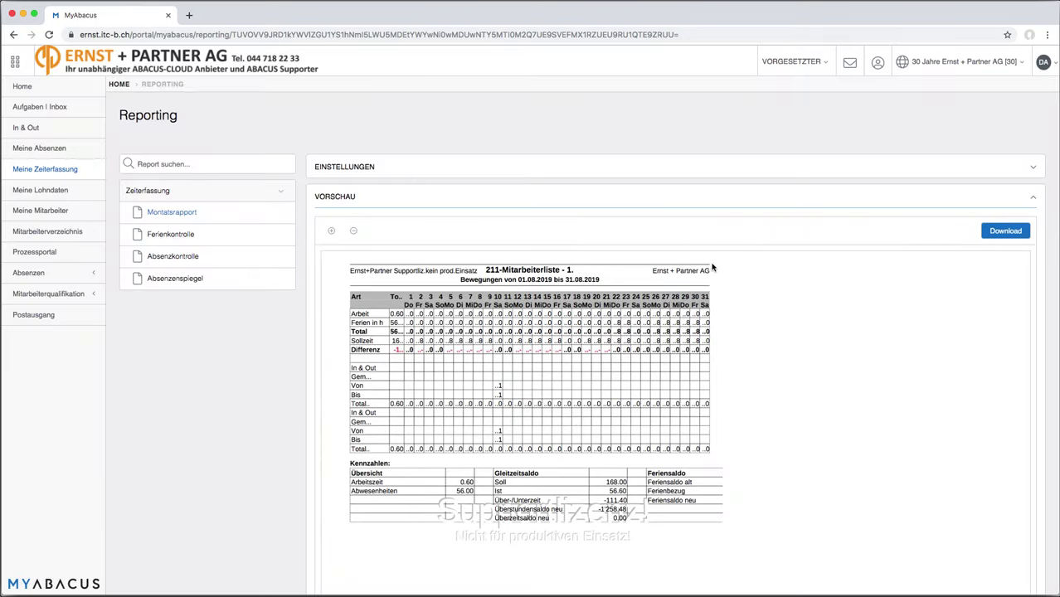
pyautogui.click(176, 237)
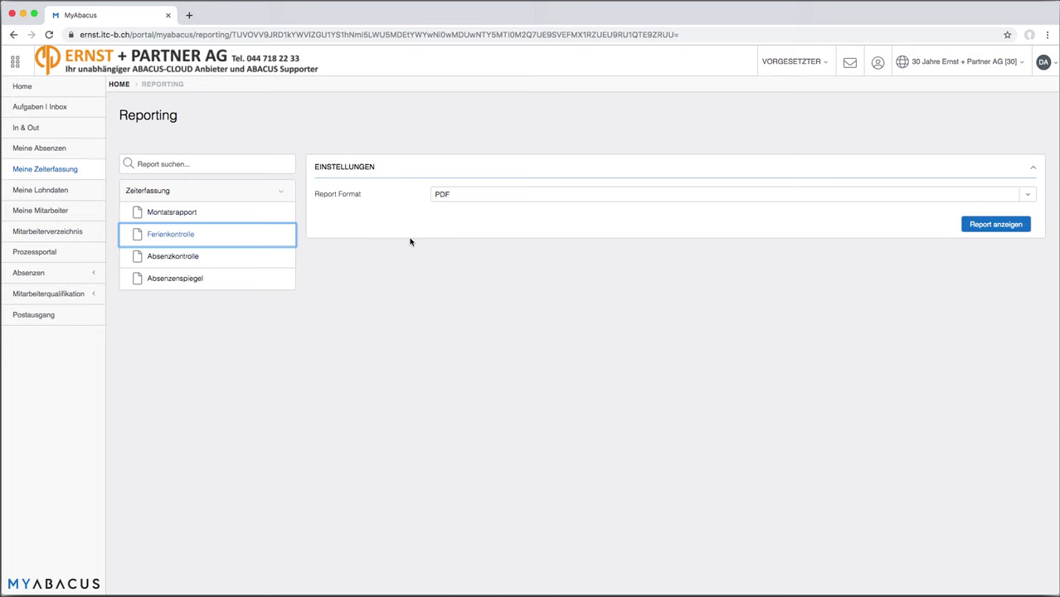
pyautogui.click(988, 229)
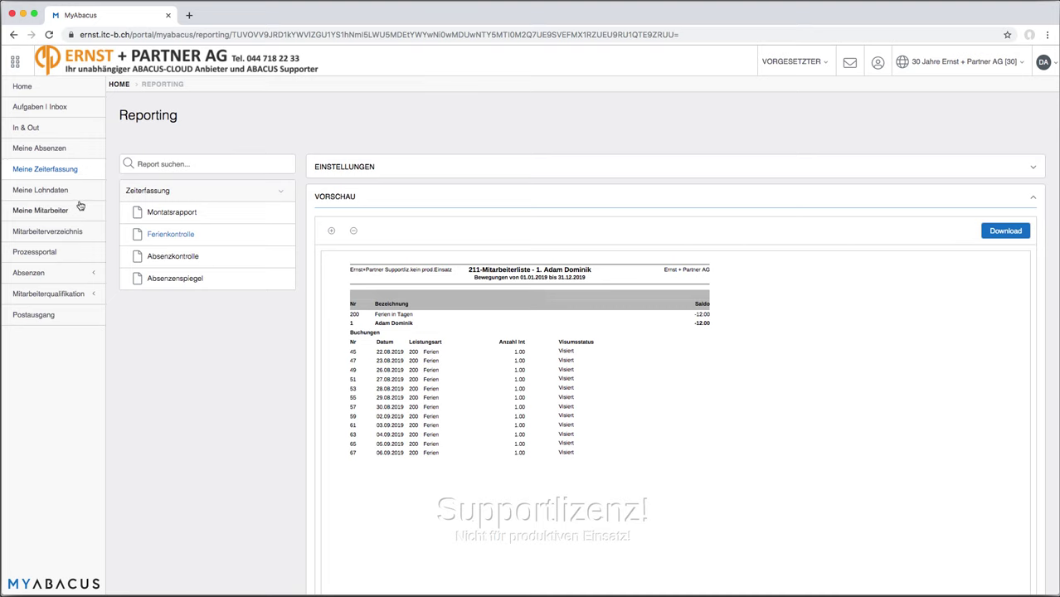
# Look through the personal payroll data, from personal details, family and employment to reviews, goals and the dossier
pyautogui.click(45, 192)
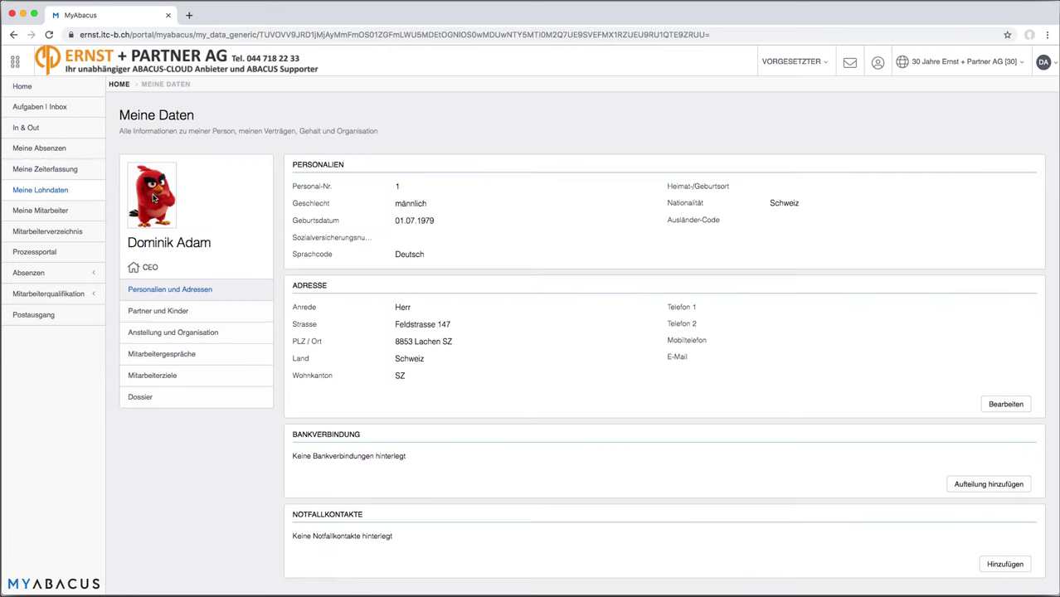
pyautogui.click(153, 312)
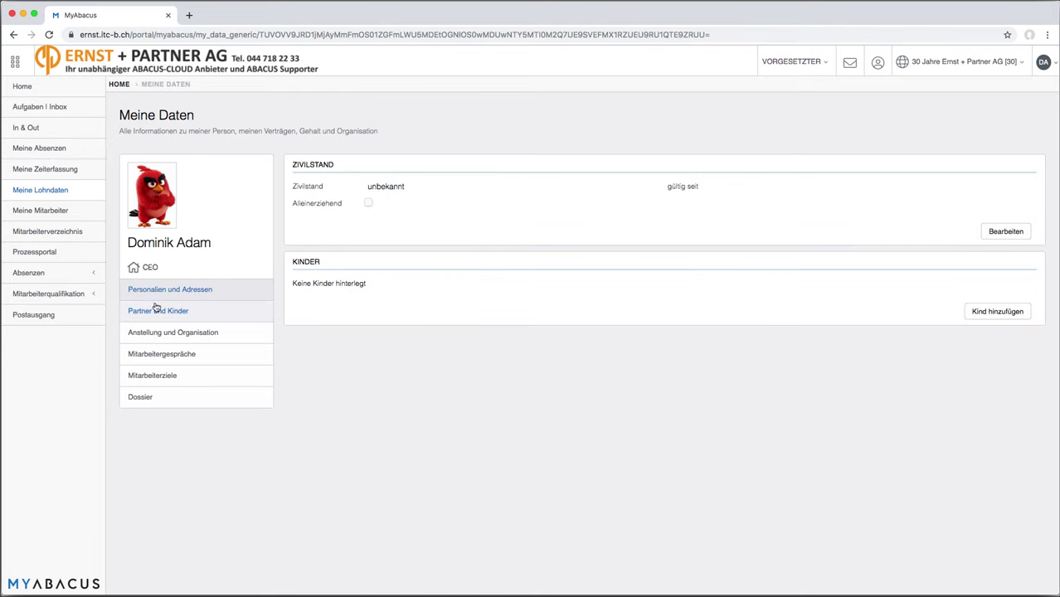
pyautogui.click(164, 340)
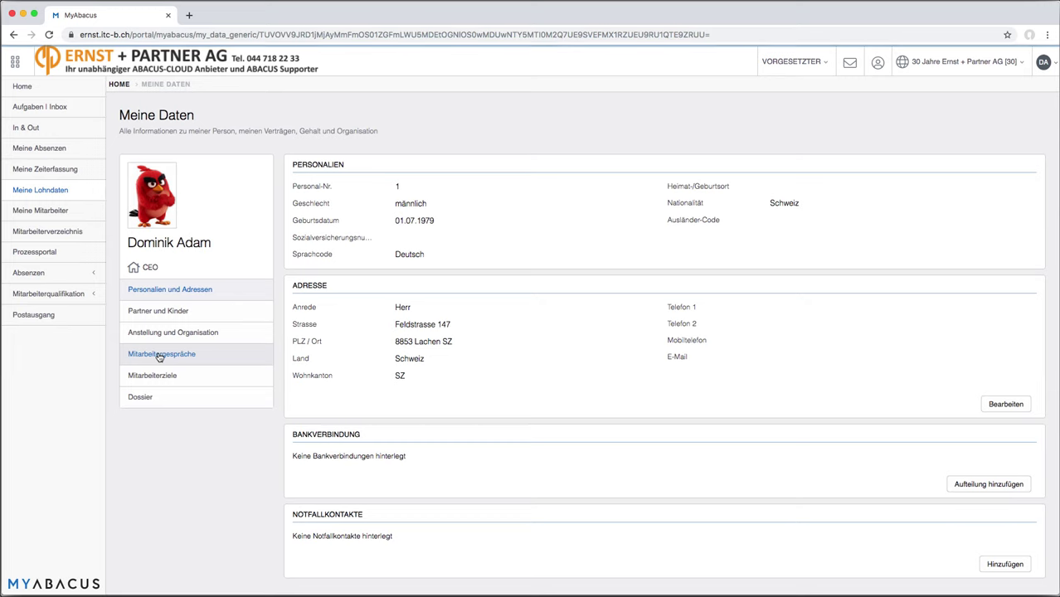
pyautogui.click(157, 355)
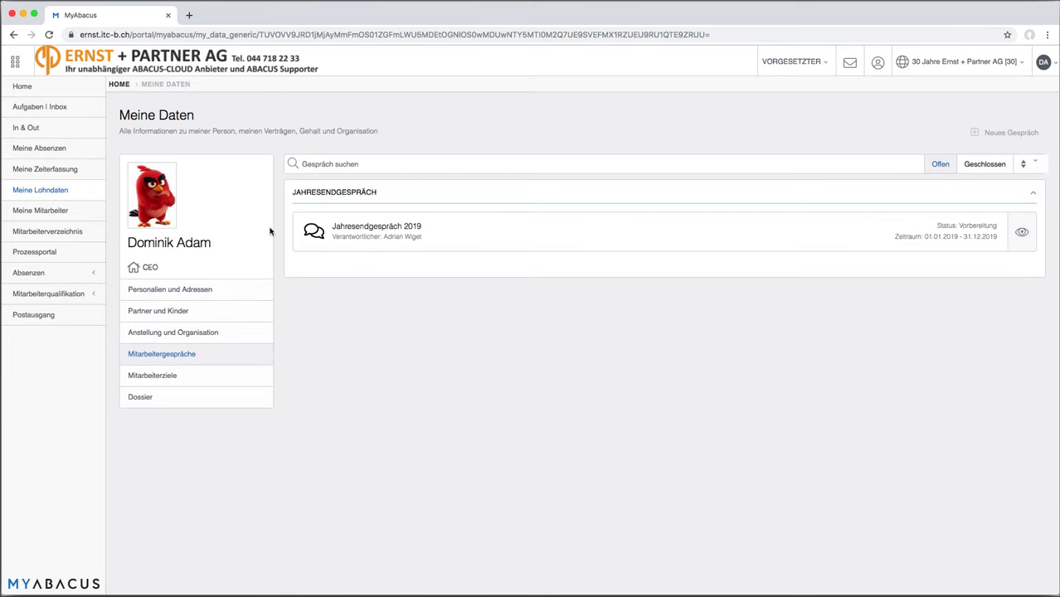
pyautogui.click(164, 378)
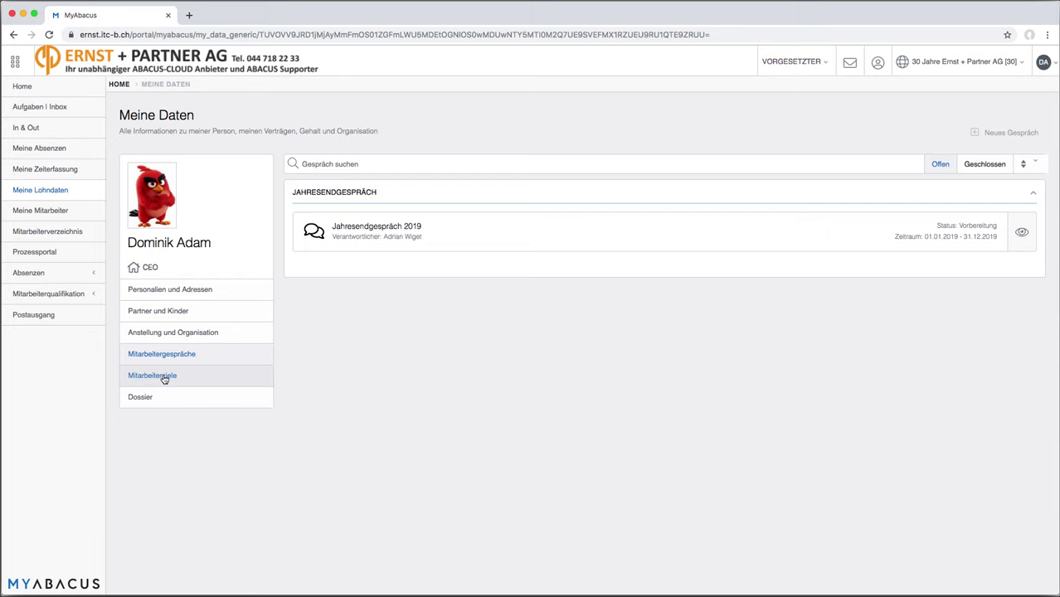
pyautogui.click(138, 399)
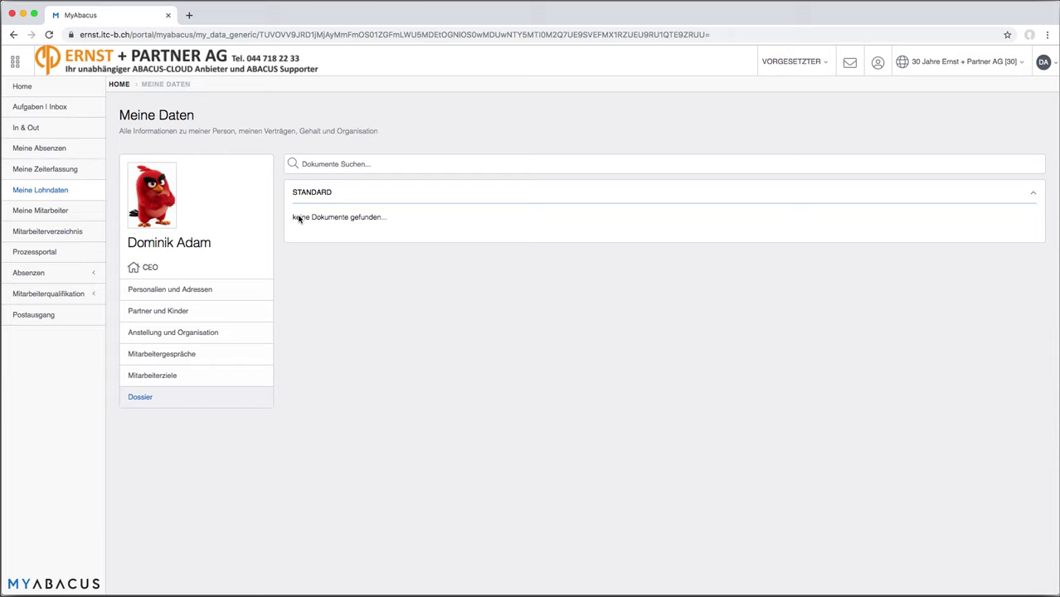
# List all own employees according to role (Alle gemäss Rolle) and view the second page of the list
pyautogui.click(39, 213)
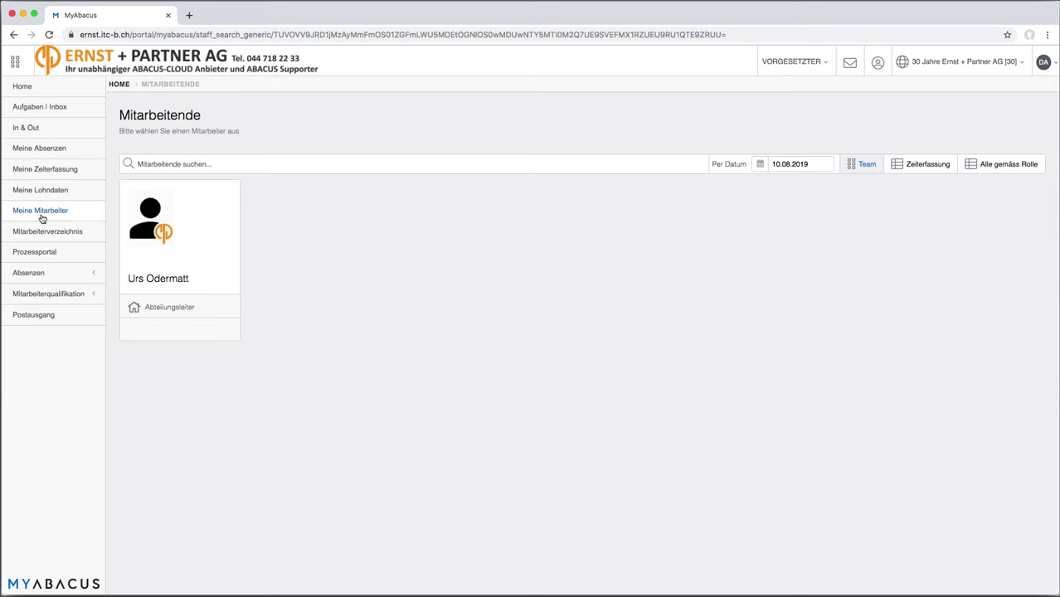
pyautogui.click(993, 170)
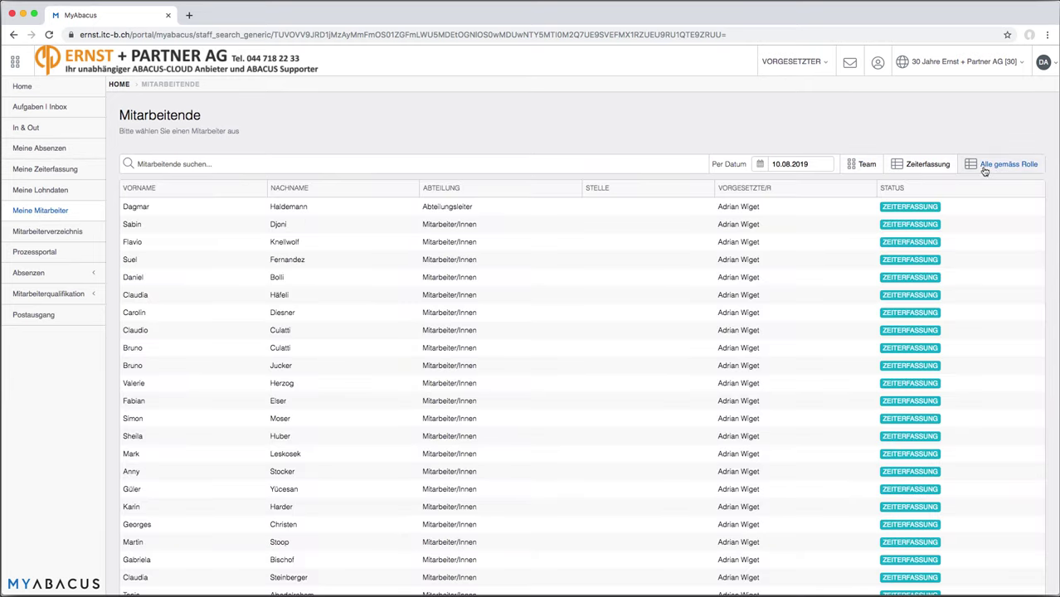
pyautogui.scroll(-3, 860, 288)
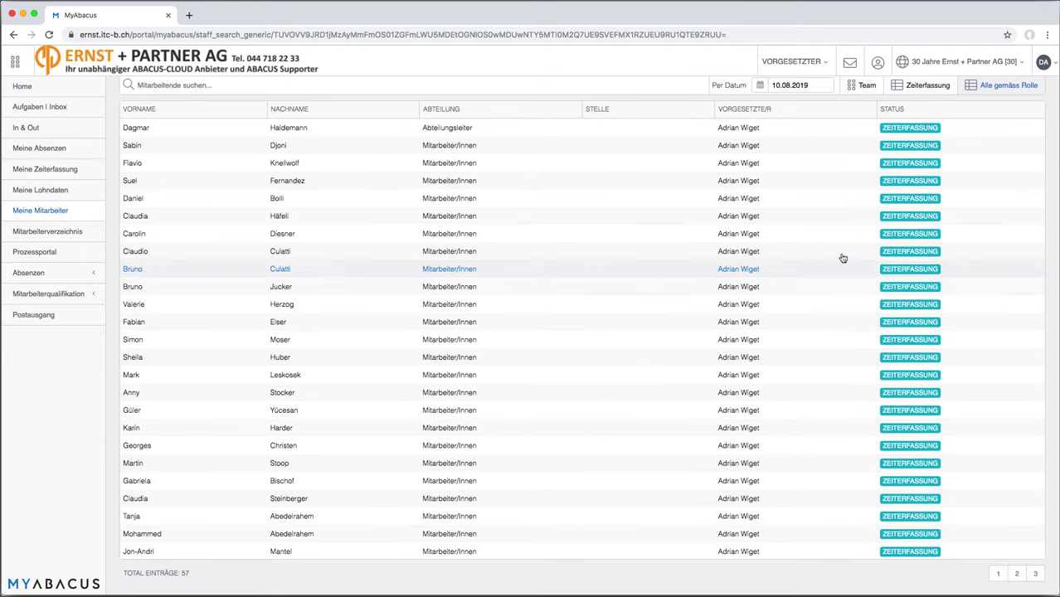
pyautogui.click(1015, 574)
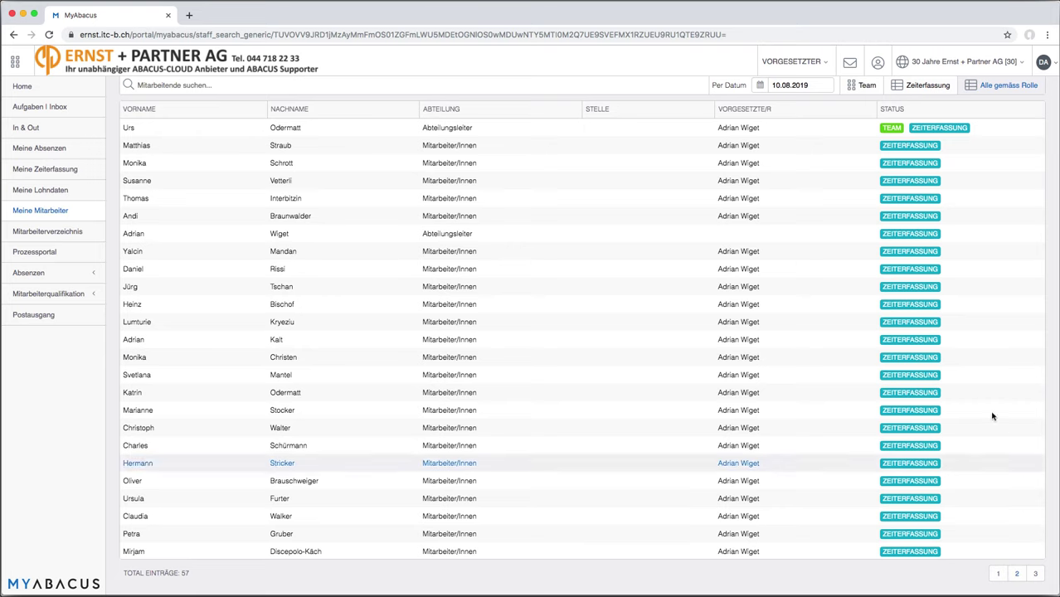
pyautogui.scroll(3, 987, 423)
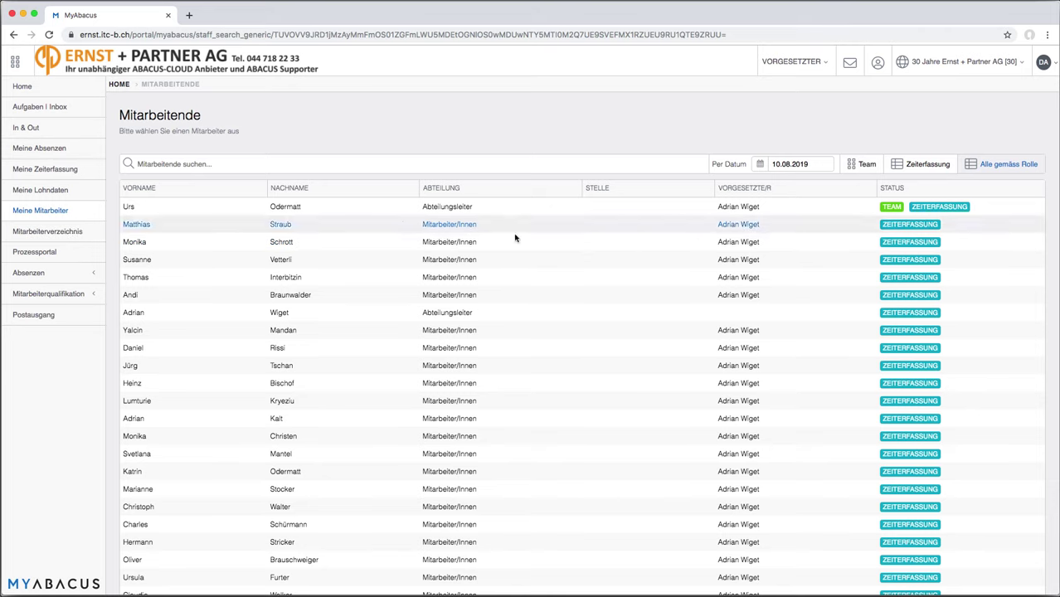
# Check employee attendance in the Mitarbeiterverzeichnis list, including its third page
pyautogui.click(35, 235)
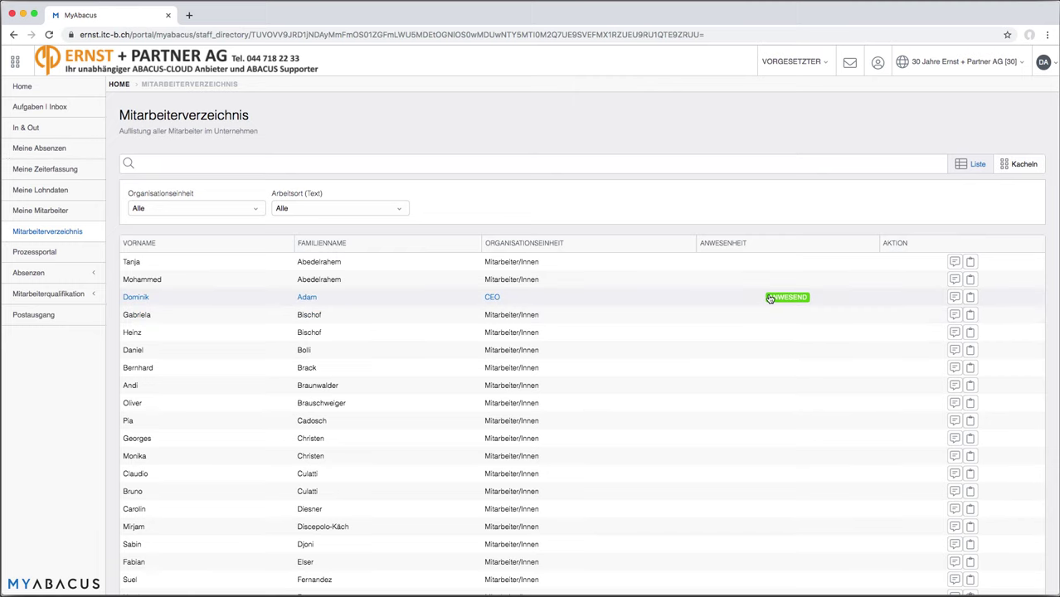
pyautogui.scroll(-3, 780, 301)
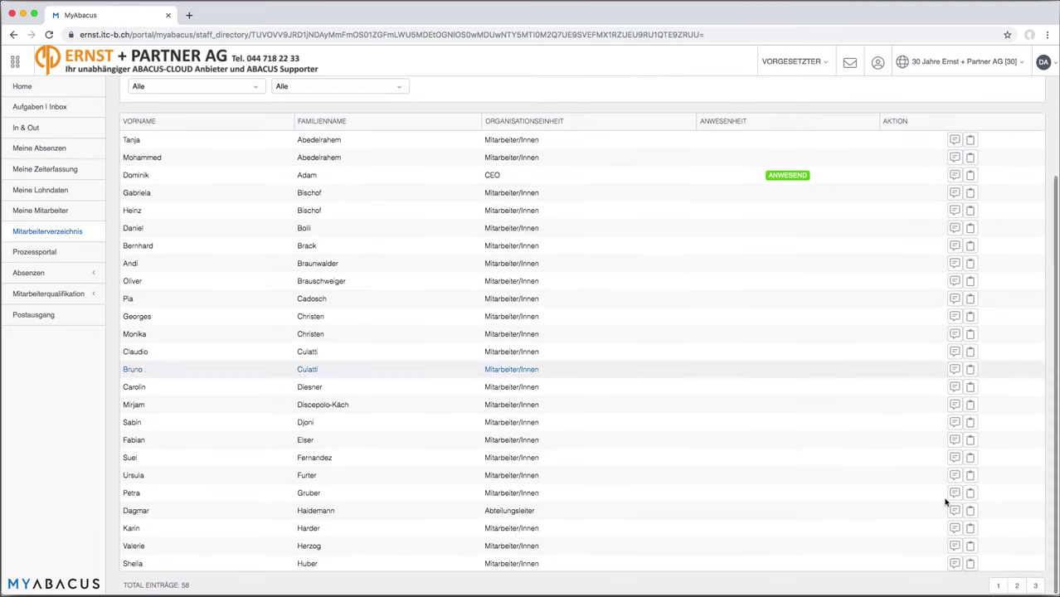
pyautogui.click(1036, 585)
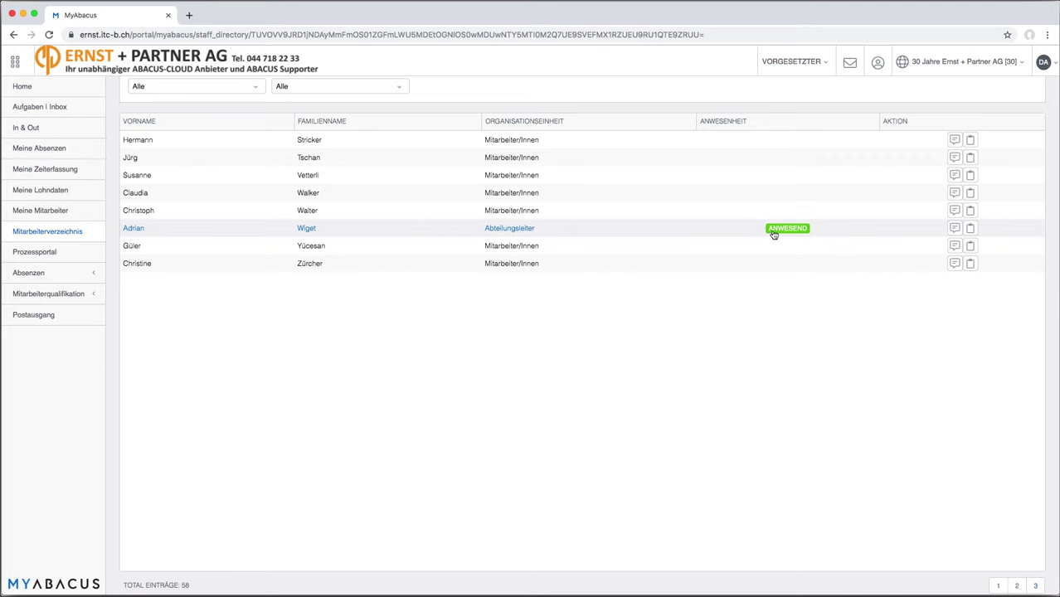
pyautogui.scroll(3, 772, 234)
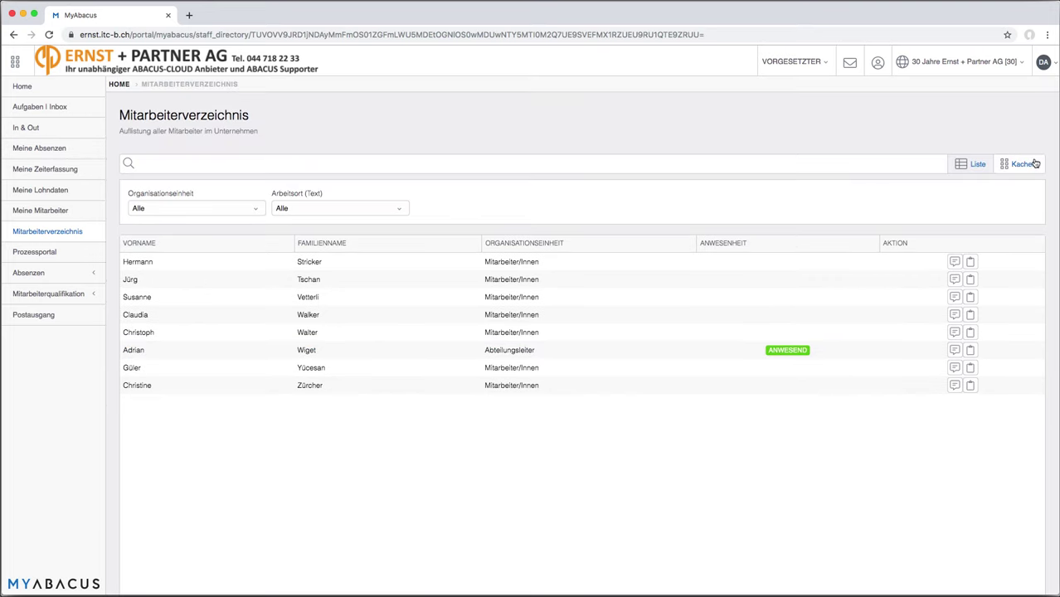
# Show the employee directory as tiles (Kacheln) and browse to the second row of employees
pyautogui.click(1013, 169)
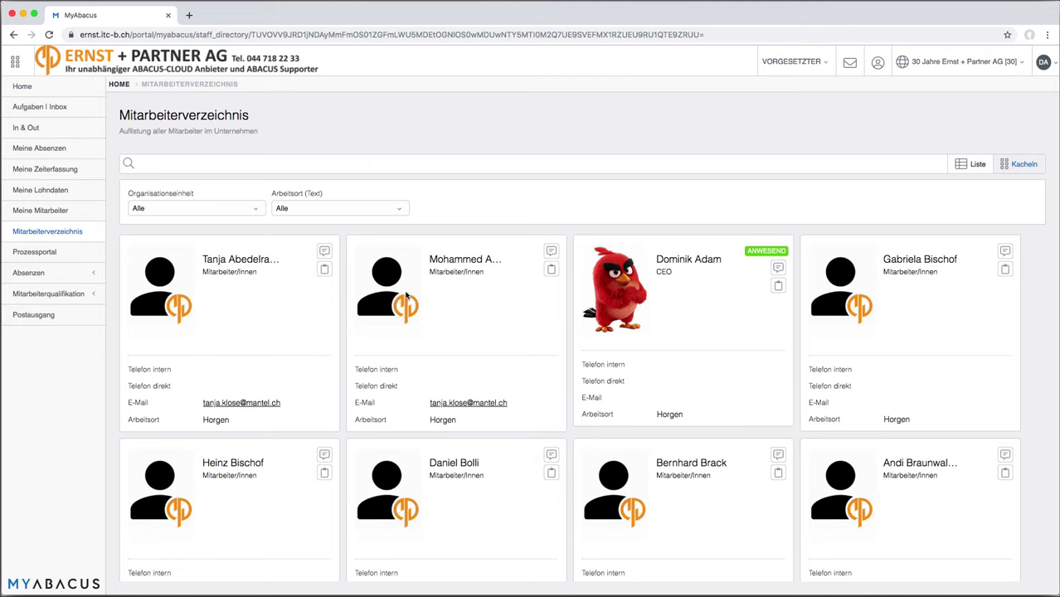
pyautogui.scroll(-2, 448, 309)
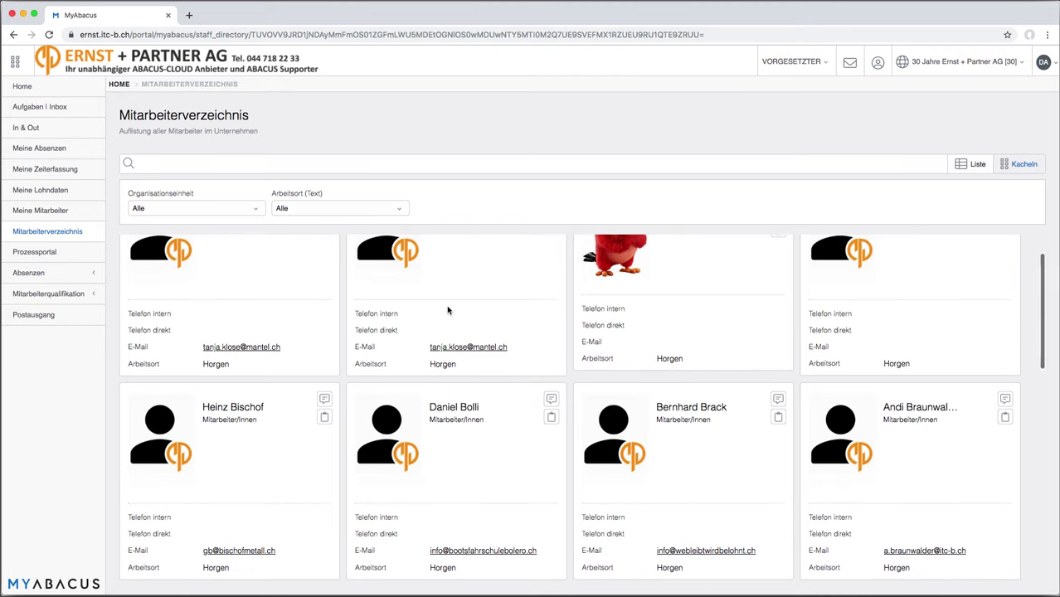
pyautogui.scroll(-4, 448, 310)
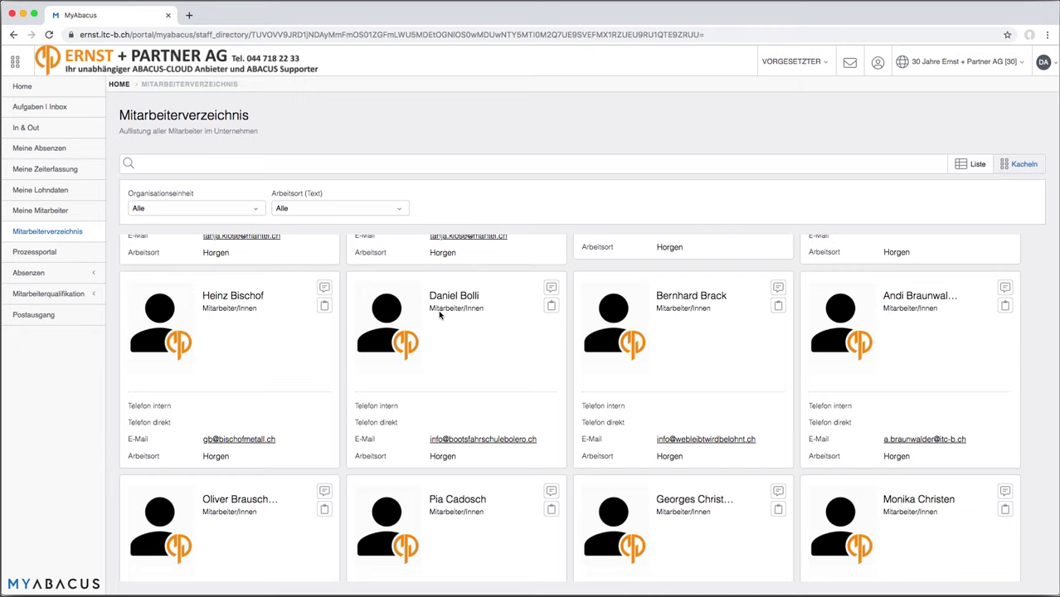
# Start a notification to the second employee in the second tile row and attach 30.png from the alt folder
pyautogui.click(551, 287)
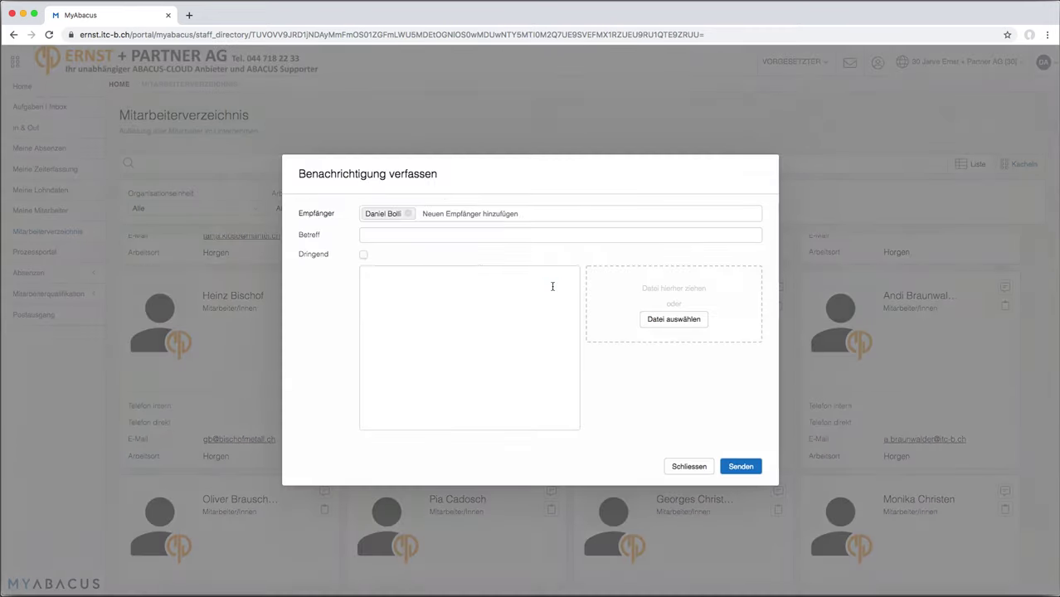
pyautogui.click(677, 322)
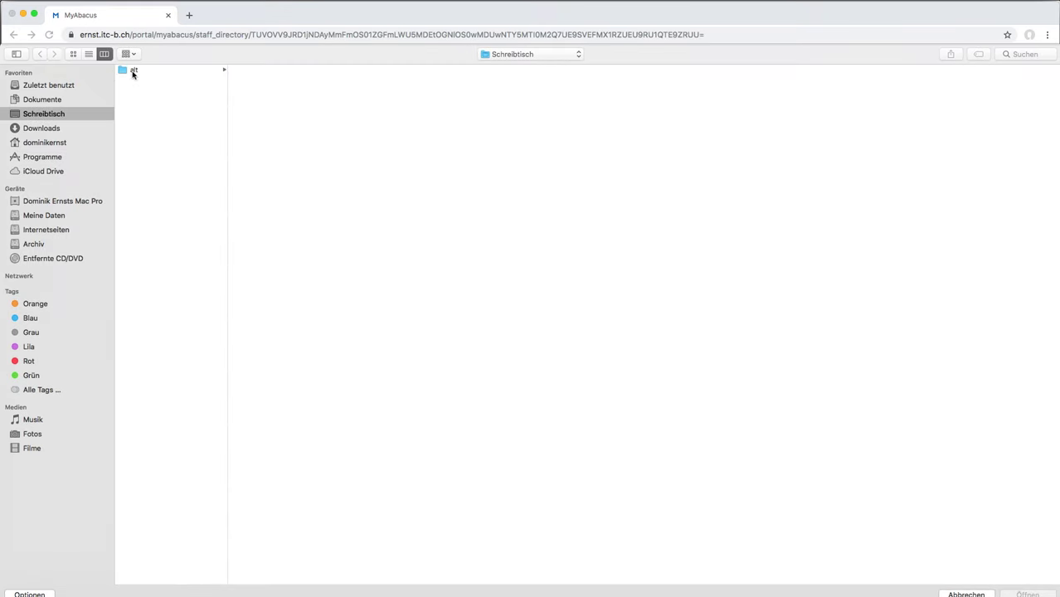
pyautogui.click(138, 73)
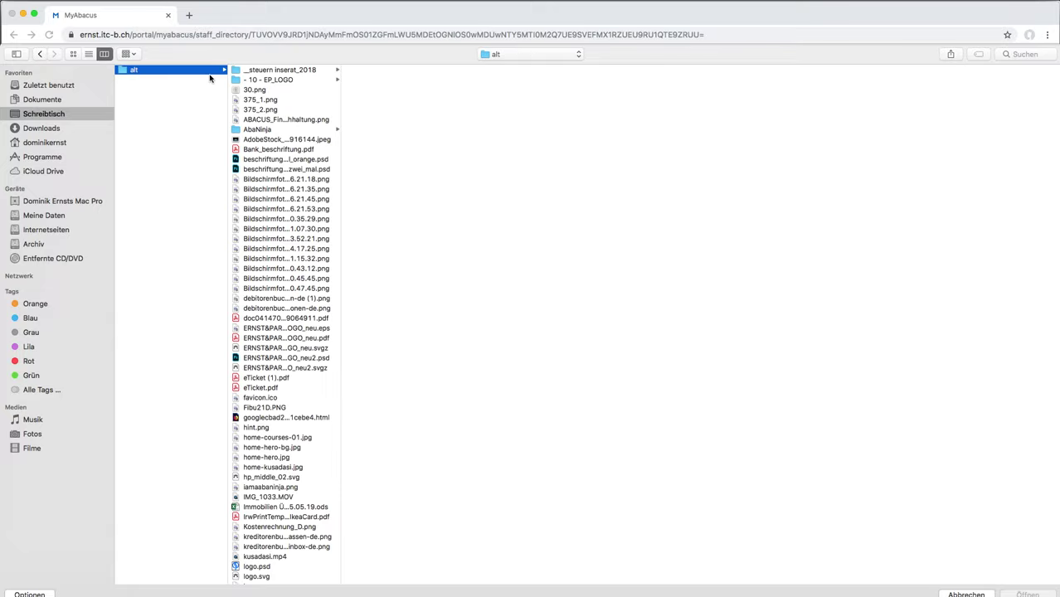
pyautogui.doubleClick(254, 92)
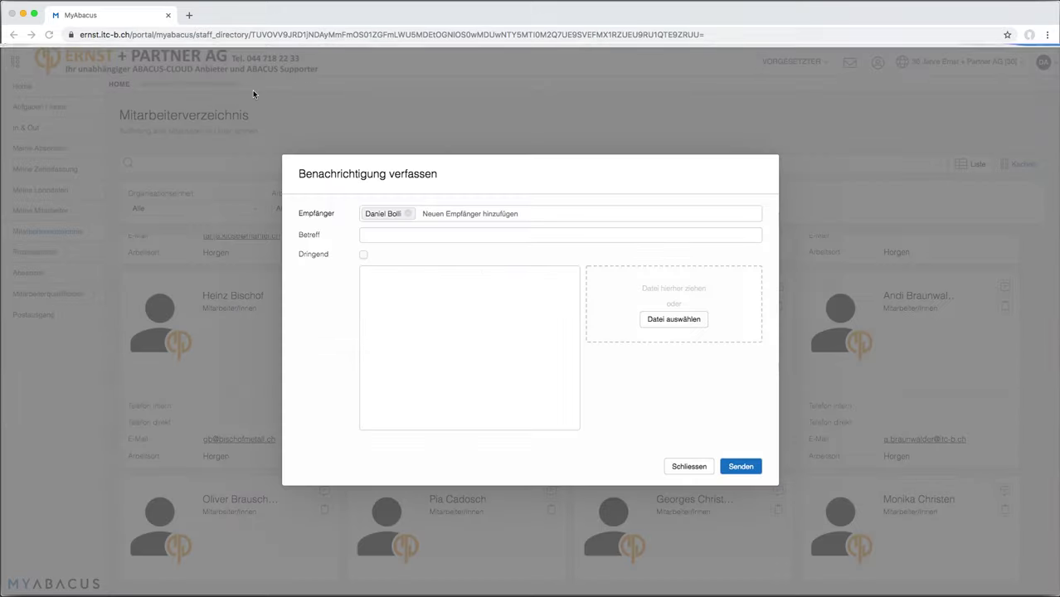
# Give the notification the subject "Trtertrwet" and message "dfhgdfhfgh", mark it as urgent (Dringend) and send it
pyautogui.click(392, 235)
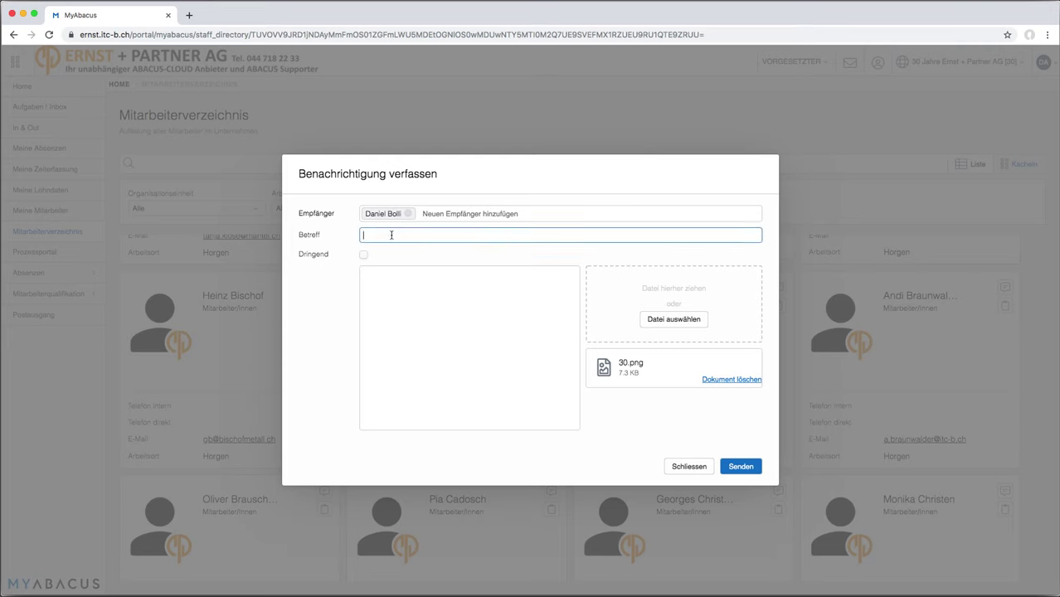
pyautogui.write('Trtertwet')
pyautogui.click(397, 283)
pyautogui.write('dfhgdfhfgh')
pyautogui.click(364, 256)
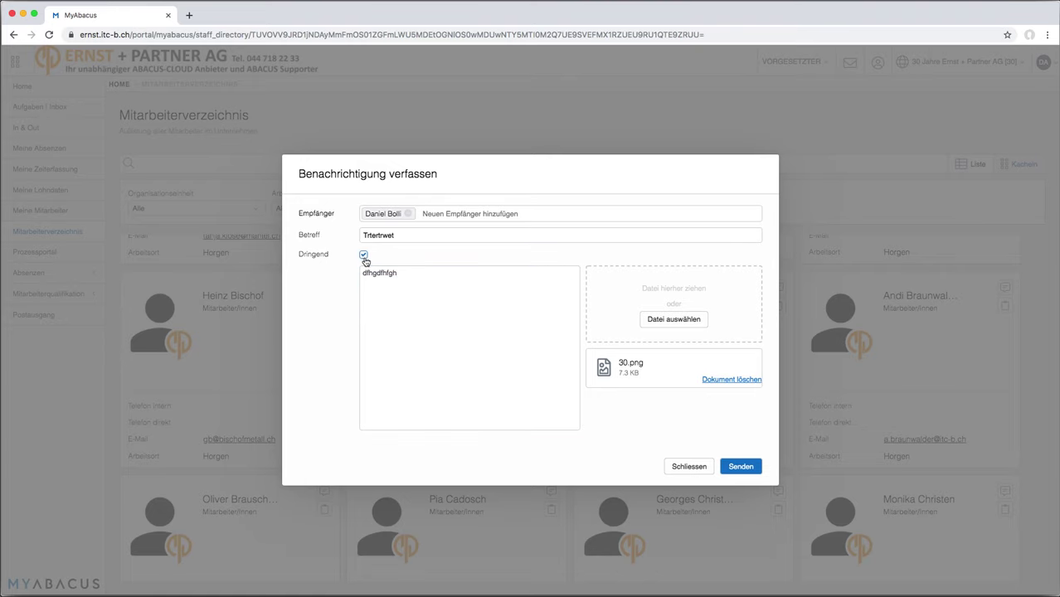
pyautogui.click(740, 467)
pyautogui.scroll(-1, 710, 425)
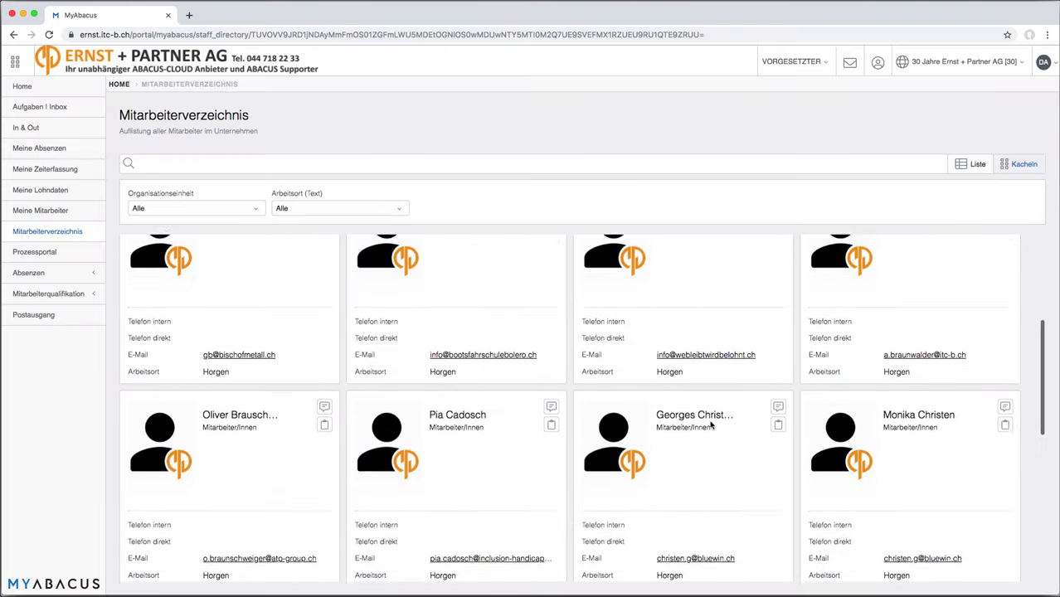
pyautogui.scroll(-5, 711, 426)
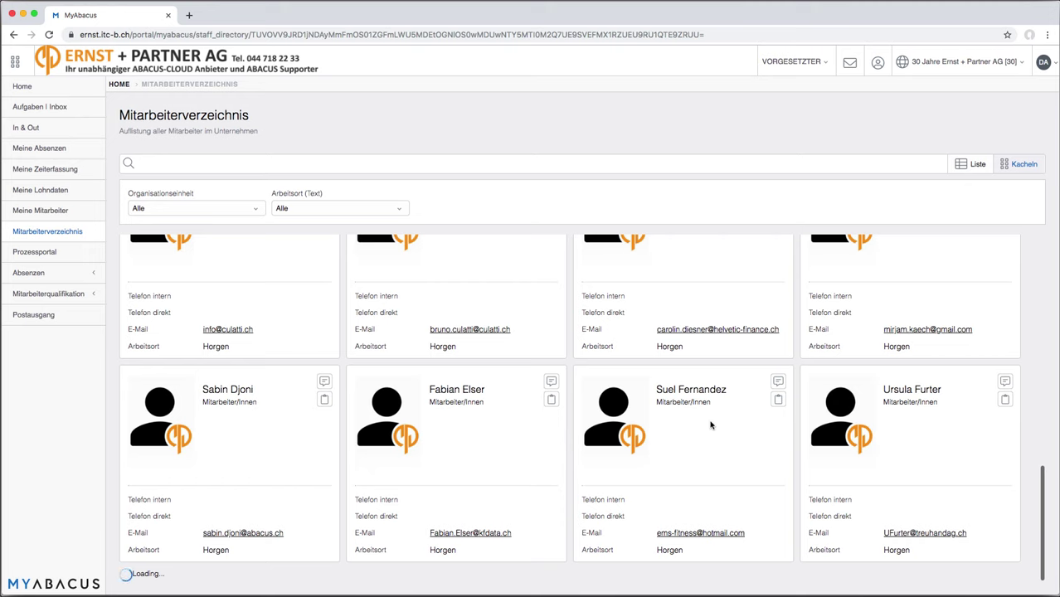
# Browse the employee tiles down to the last employees and check the attendance badges
pyautogui.scroll(-10, 711, 425)
pyautogui.scroll(-5, 705, 428)
pyautogui.scroll(-12, 705, 428)
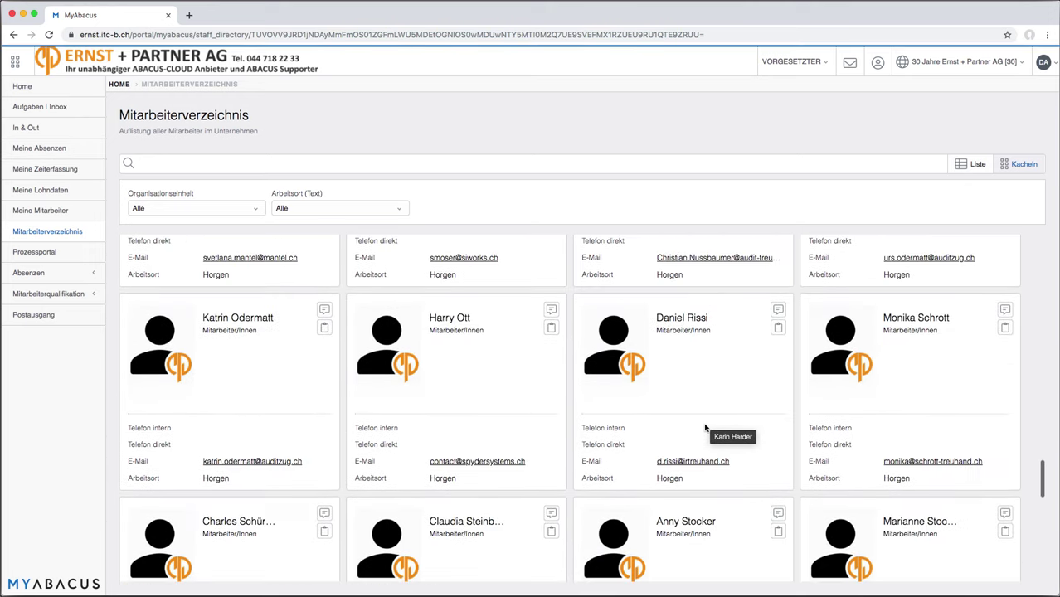
pyautogui.scroll(3, 705, 428)
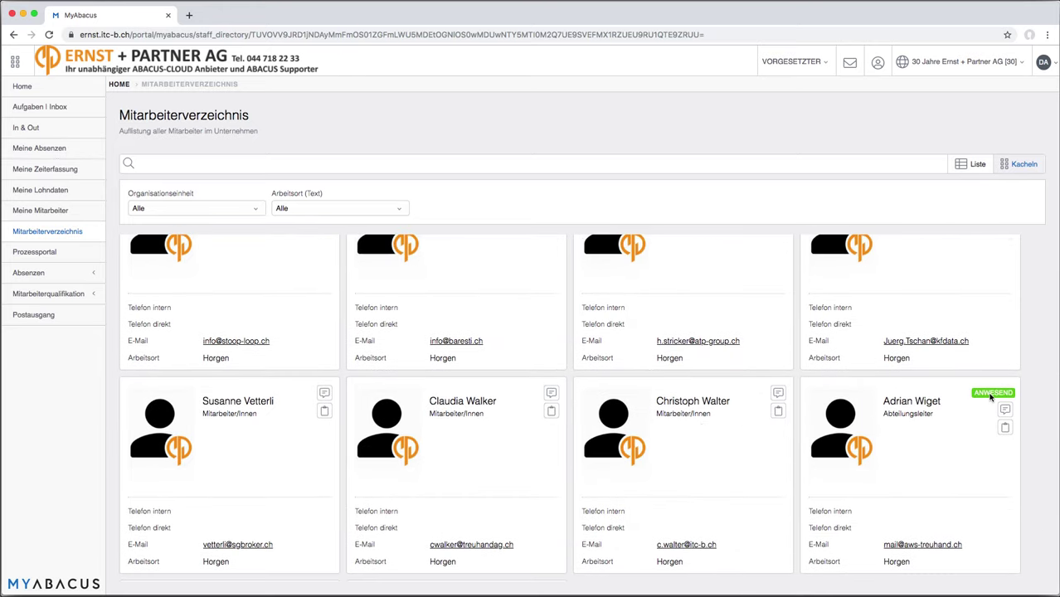
pyautogui.scroll(8, 646, 277)
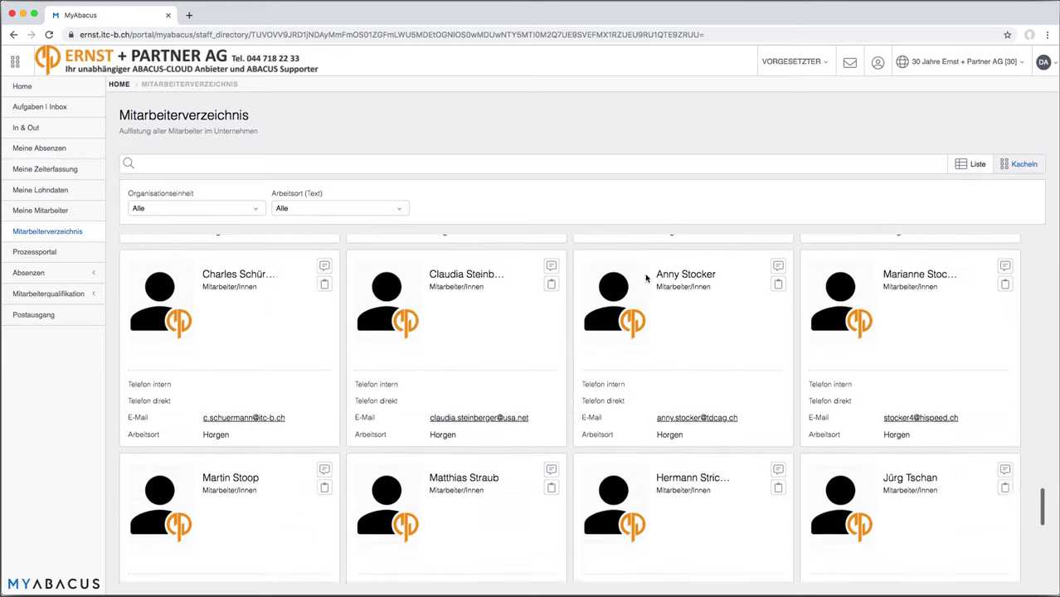
# Open an Abteilungsleiter's record in Meine Mitarbeiter and view the personal data, In & Out and Absenzen sections
pyautogui.click(51, 214)
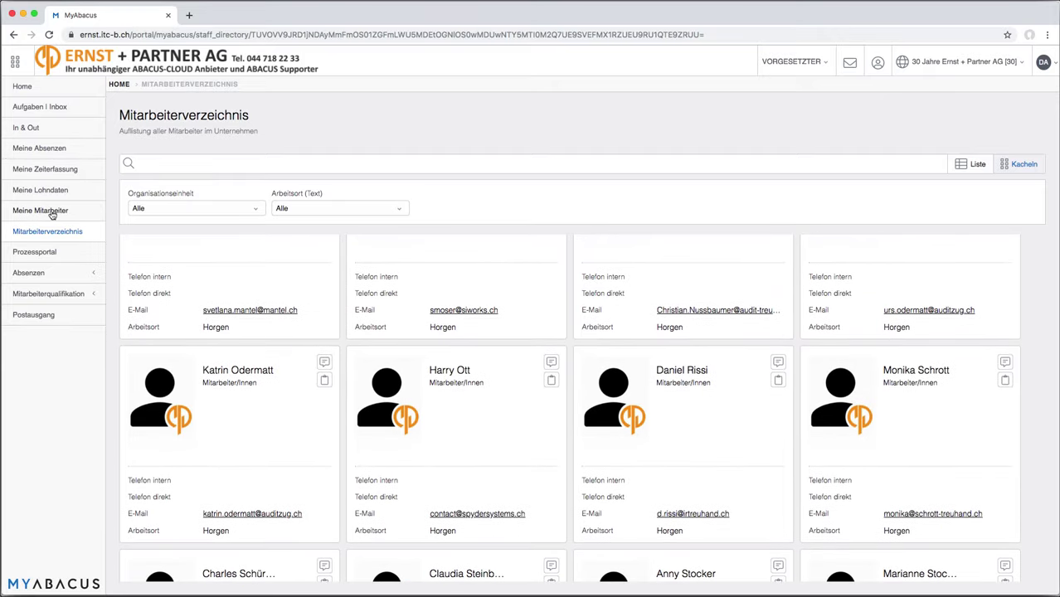
pyautogui.click(162, 282)
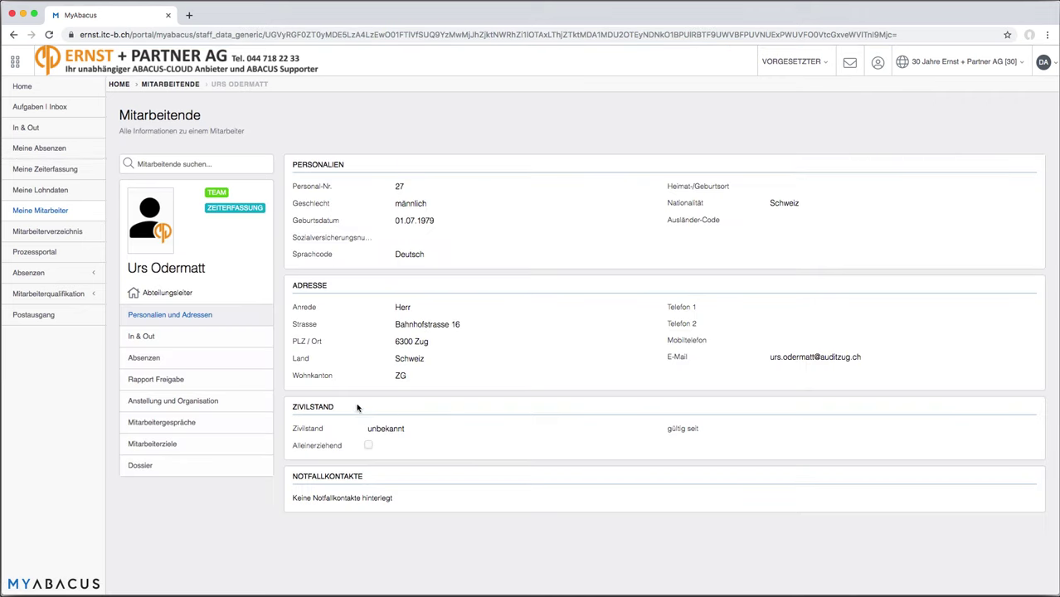
pyautogui.click(138, 339)
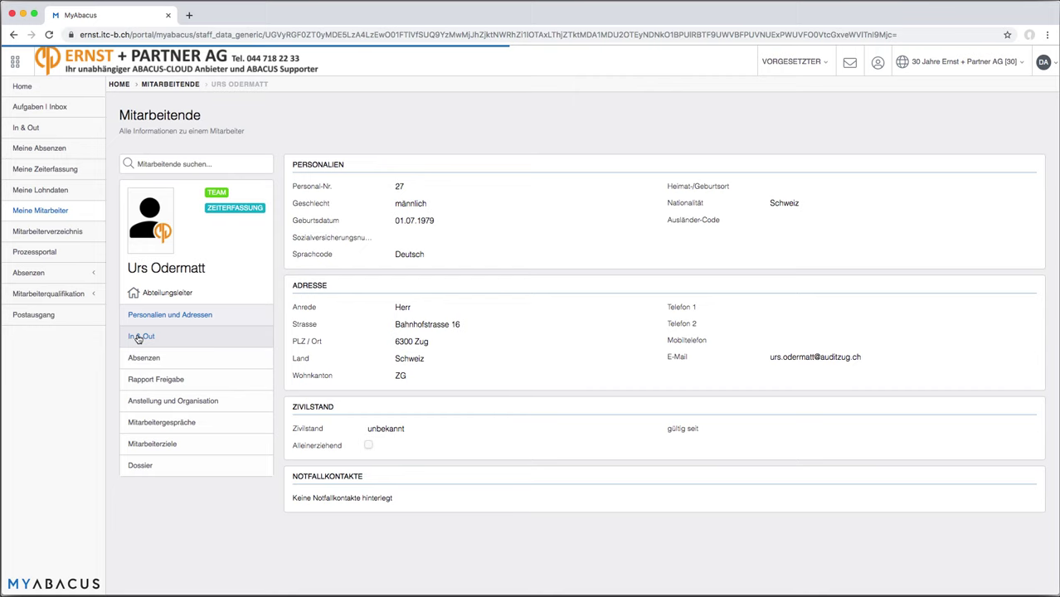
pyautogui.click(148, 364)
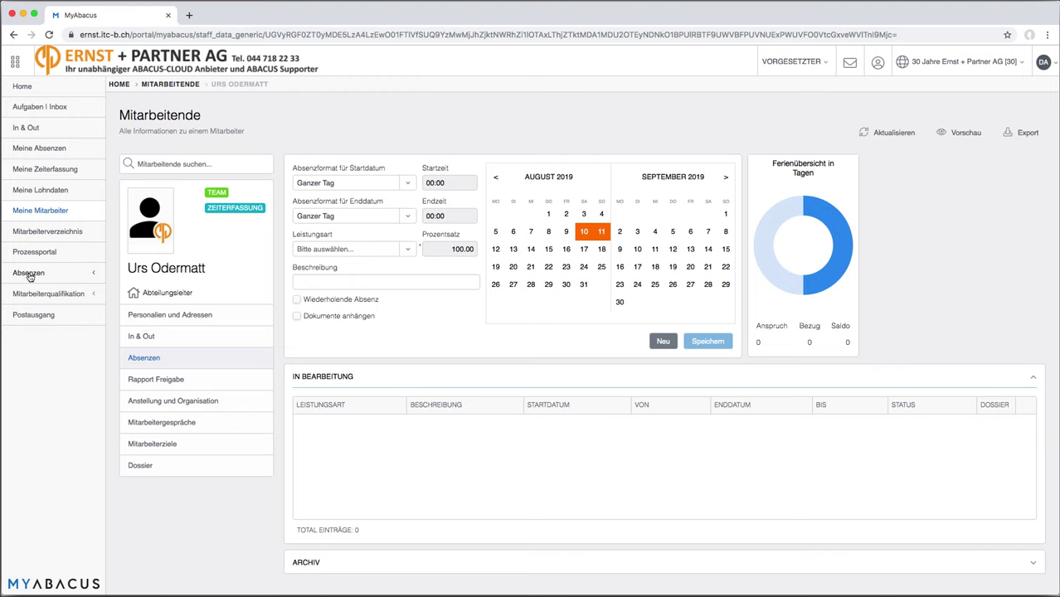
# Review the Absenzübersicht calendar including its second page, and view the Anwesende Mitarbeiter list
pyautogui.click(30, 276)
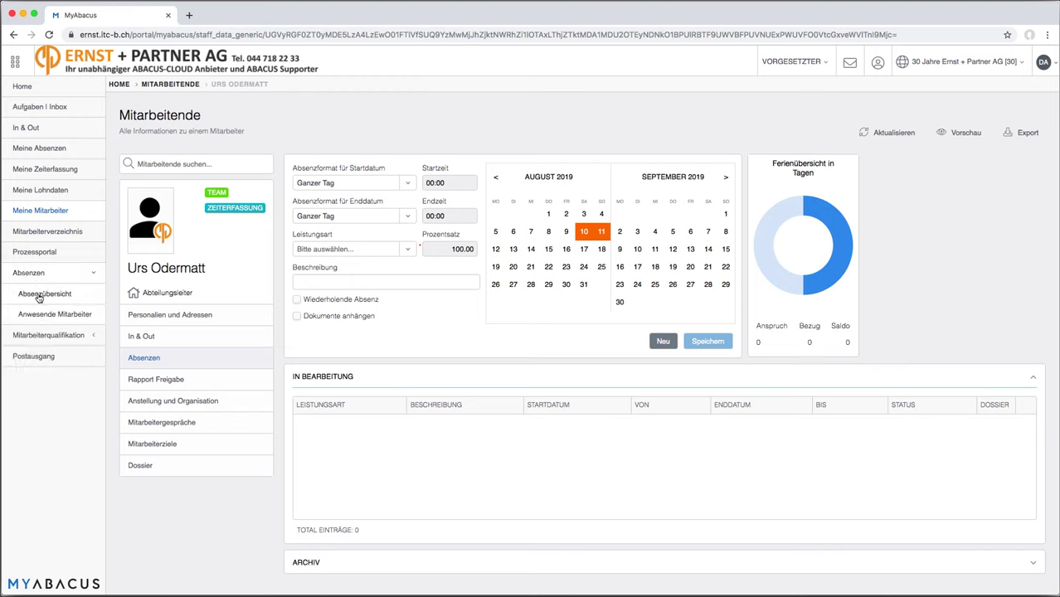
pyautogui.click(43, 295)
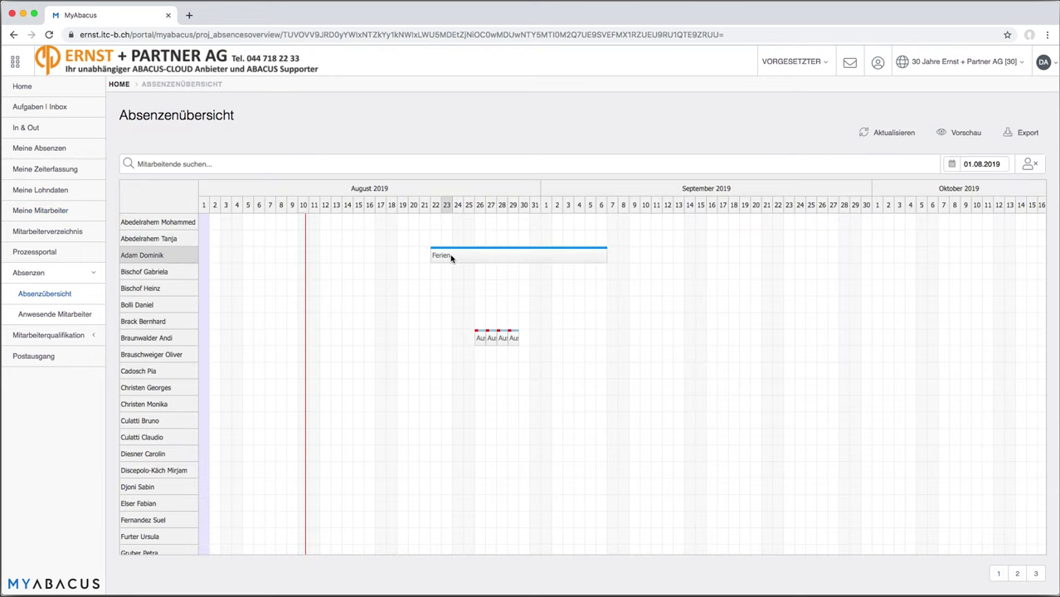
pyautogui.scroll(-2, 471, 259)
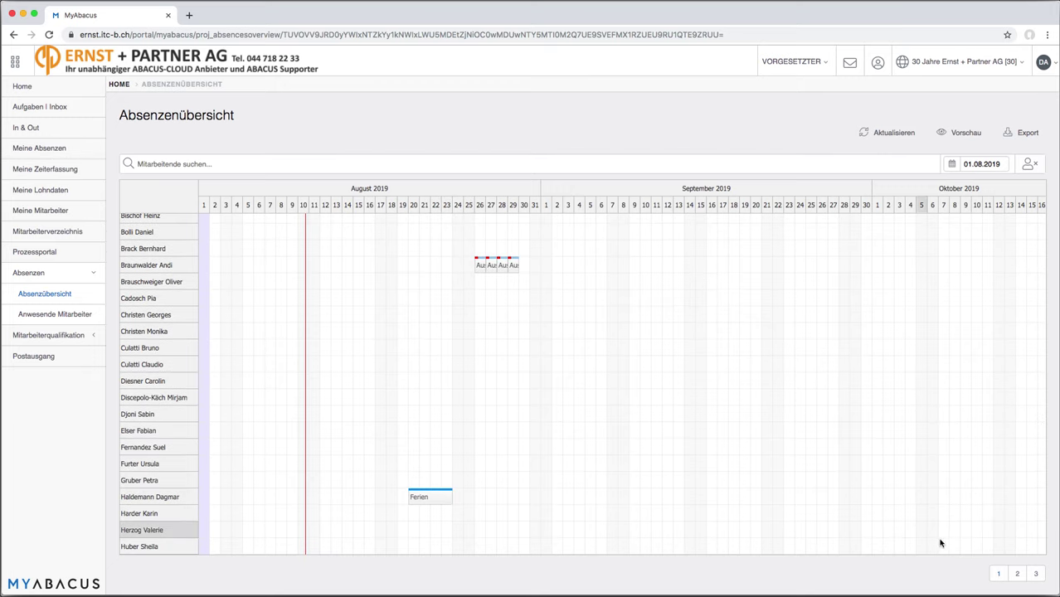
pyautogui.click(1016, 574)
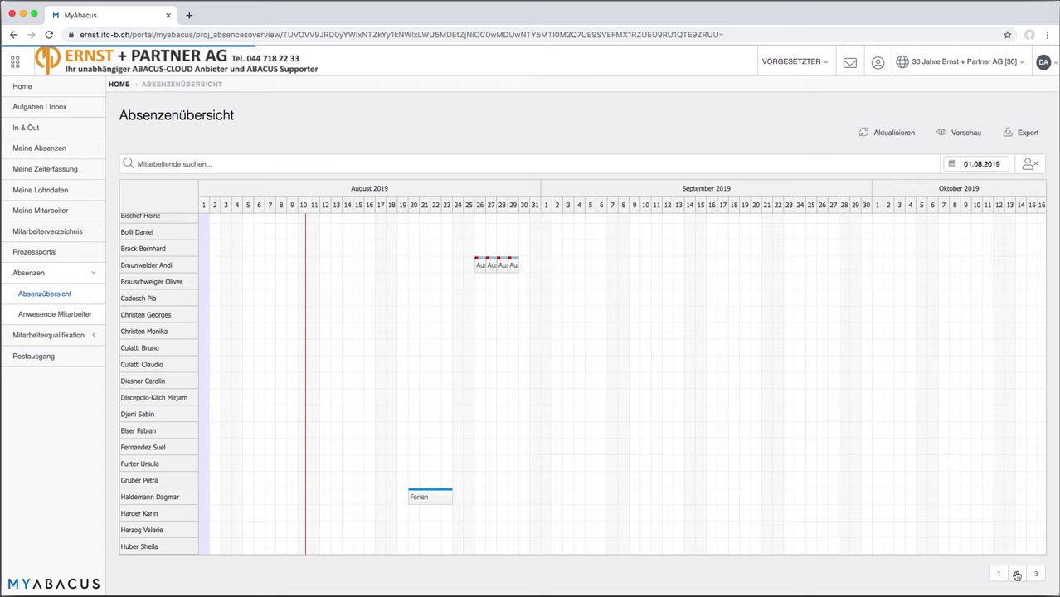
pyautogui.scroll(2, 909, 522)
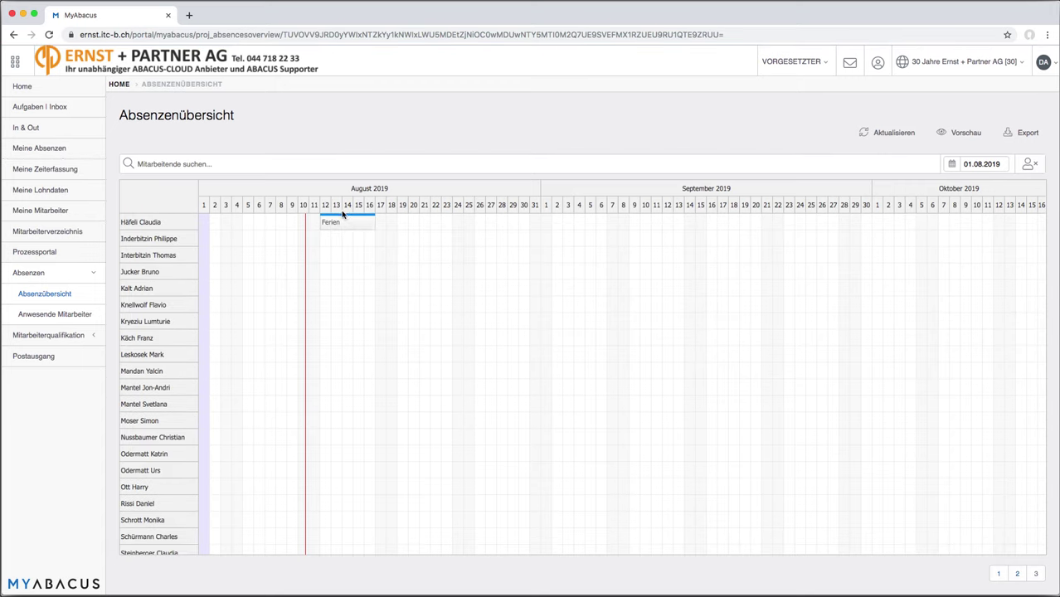
pyautogui.click(63, 315)
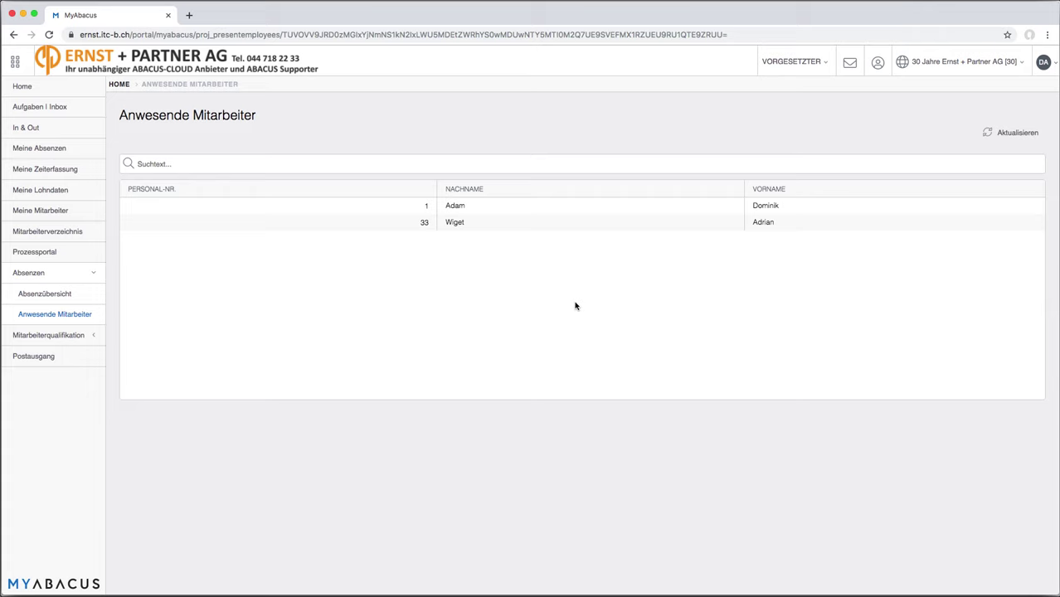
# Open the 2019 Jahresendgespräch with status Vorbereitung from the Mitarbeitergespräche list
pyautogui.click(74, 338)
pyautogui.click(56, 316)
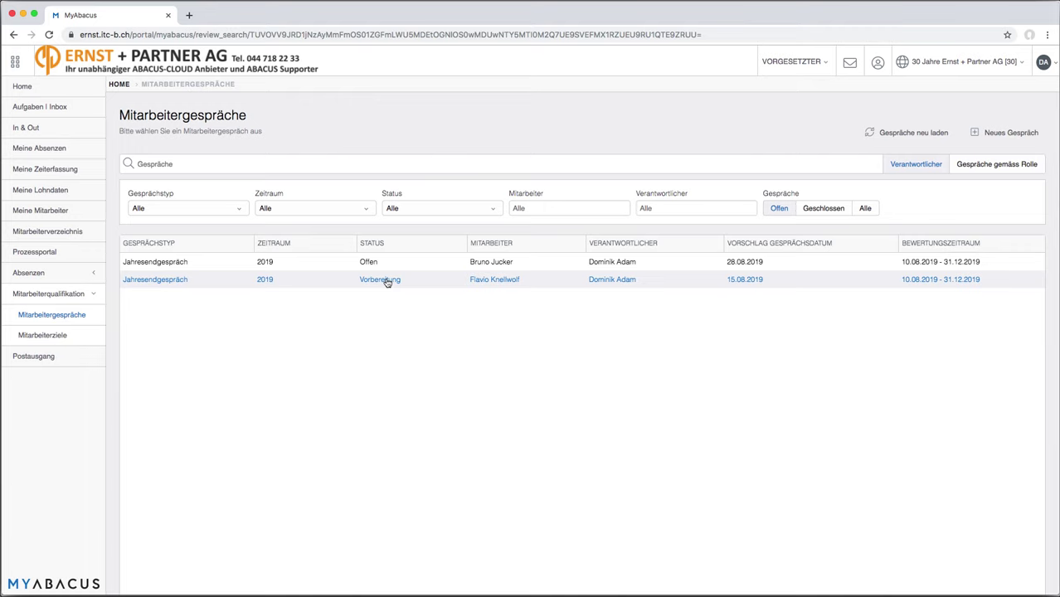
pyautogui.click(387, 283)
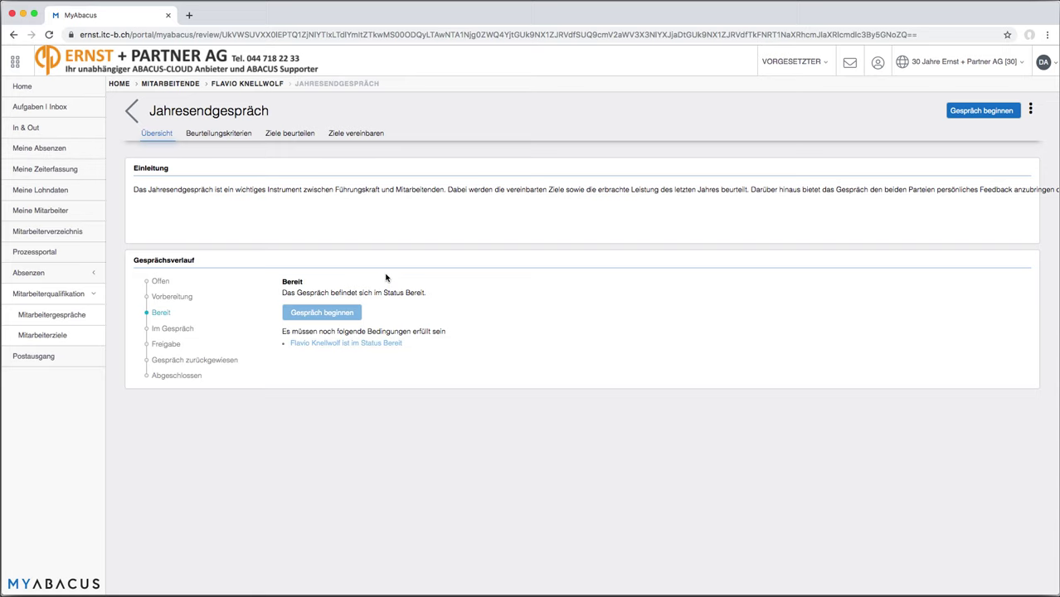
# In the Beurteilungskriterien, rate Fachliche Anforderungen as Genügend and select its comment text "Test"
pyautogui.click(214, 135)
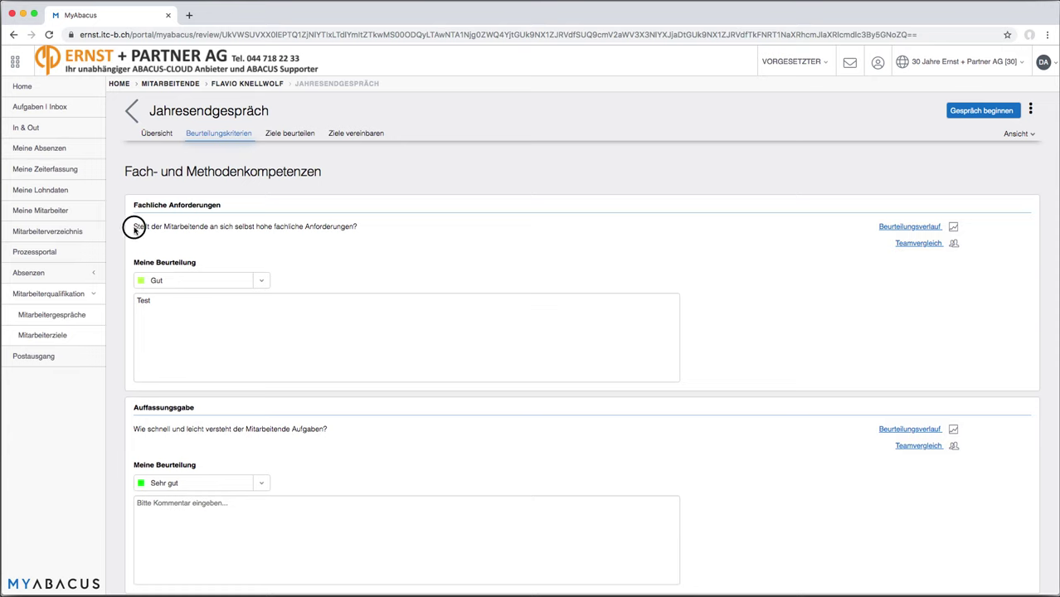
pyautogui.moveTo(134, 230); pyautogui.dragTo(314, 234)
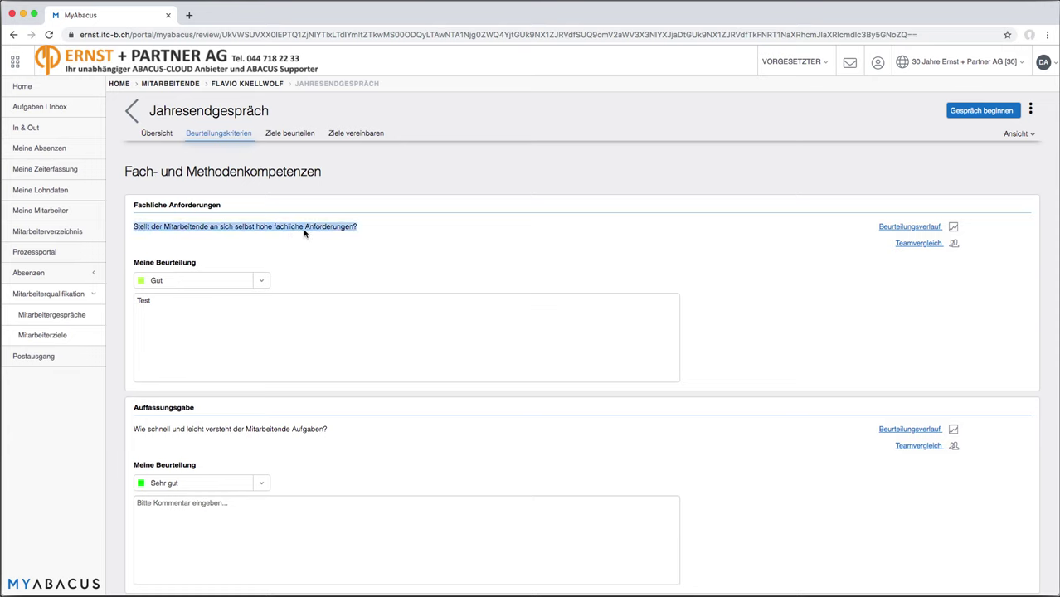
pyautogui.click(254, 283)
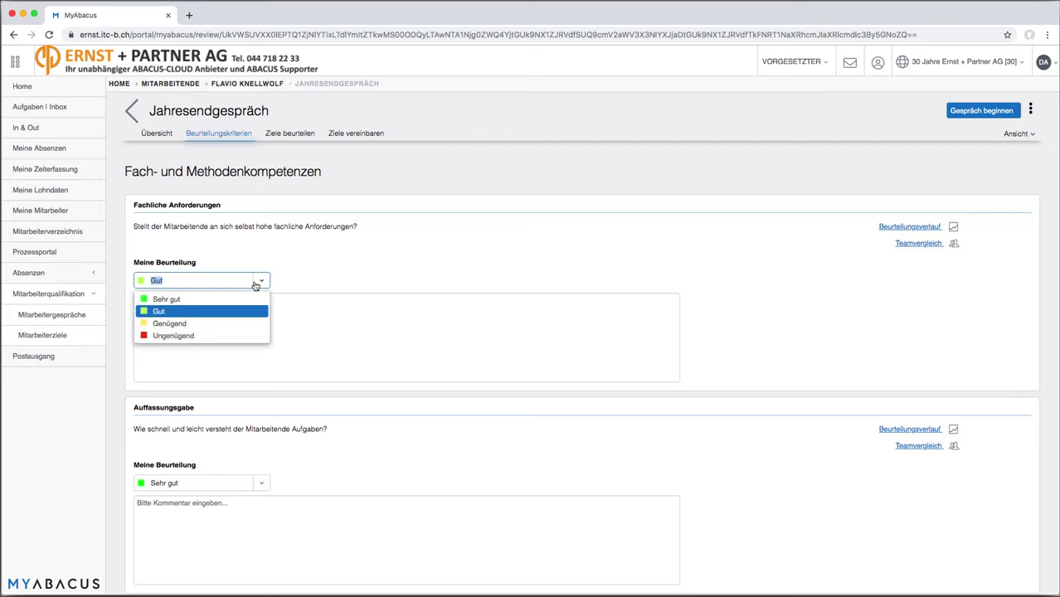
pyautogui.click(189, 325)
pyautogui.click(148, 300)
pyautogui.doubleClick(148, 300)
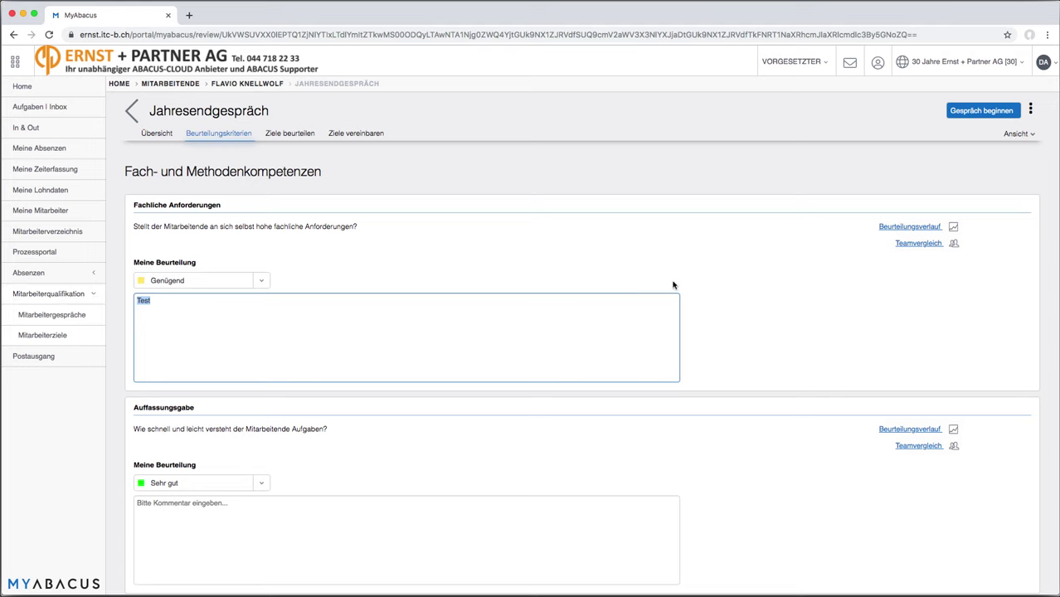
# Look over the first criteria and view the Beurteilungsverlauf chart for Fachliche Anforderungen, closing it again
pyautogui.scroll(-1, 657, 285)
pyautogui.scroll(-2, 658, 284)
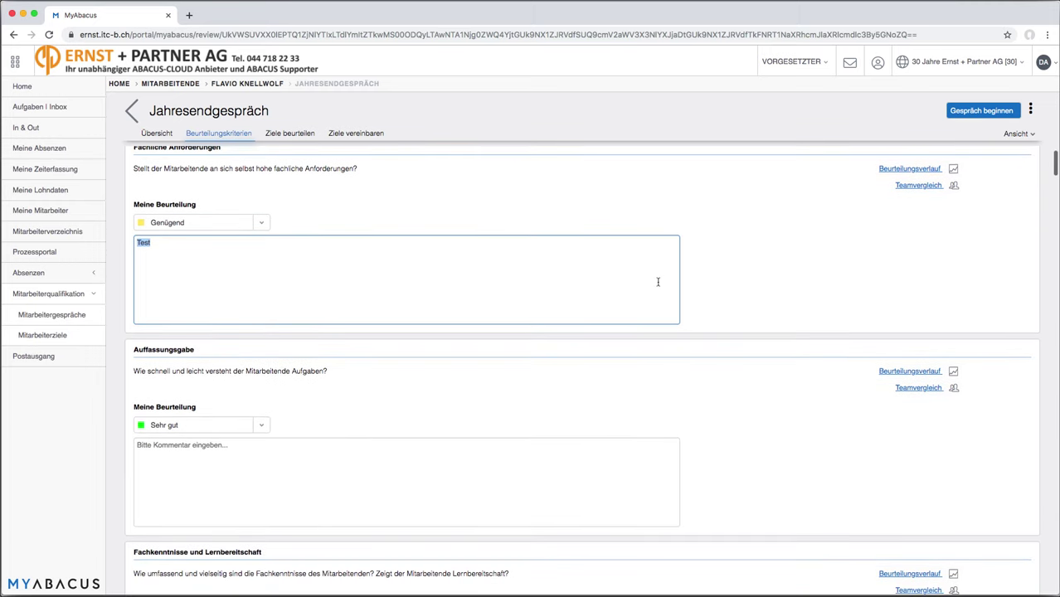
pyautogui.scroll(-4, 658, 283)
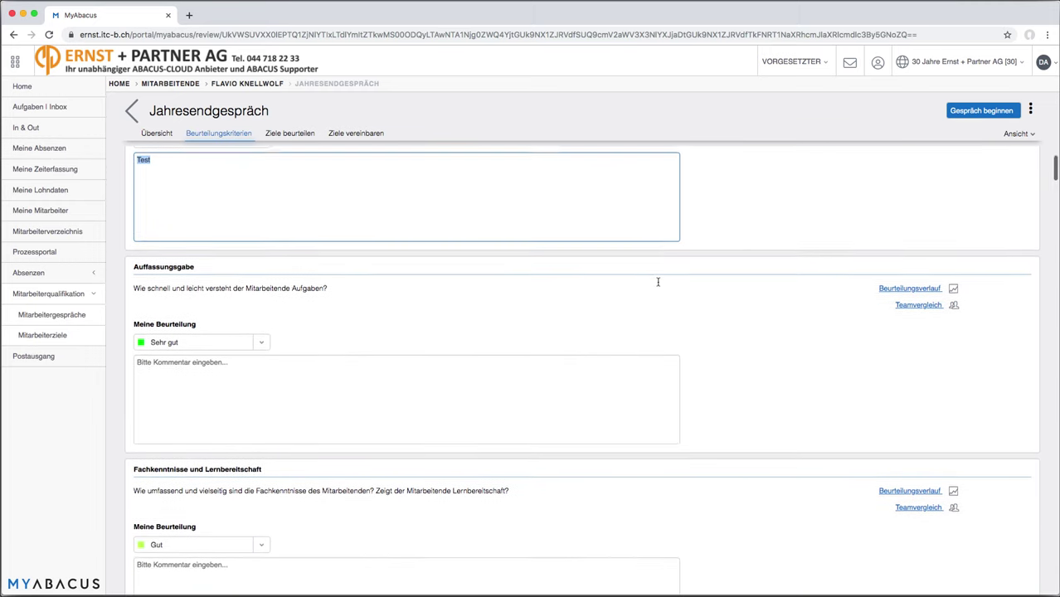
pyautogui.scroll(6, 658, 285)
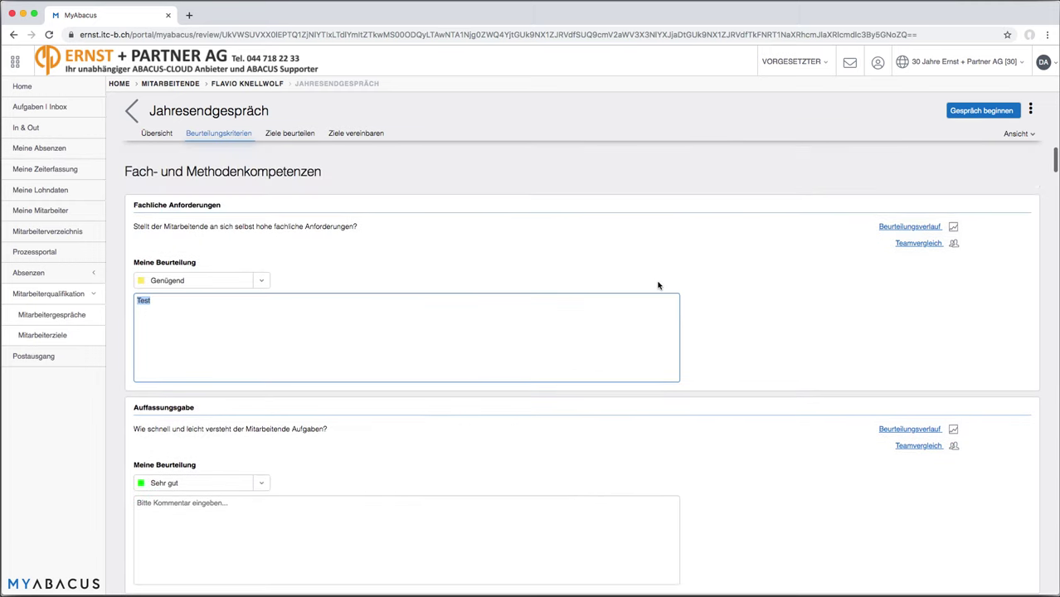
pyautogui.click(919, 228)
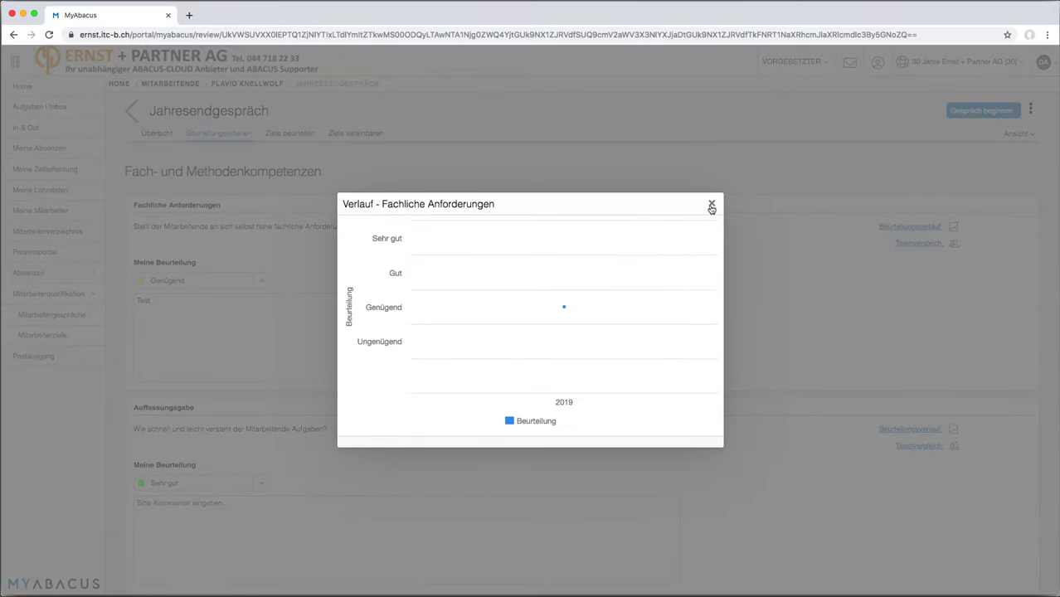
pyautogui.click(710, 205)
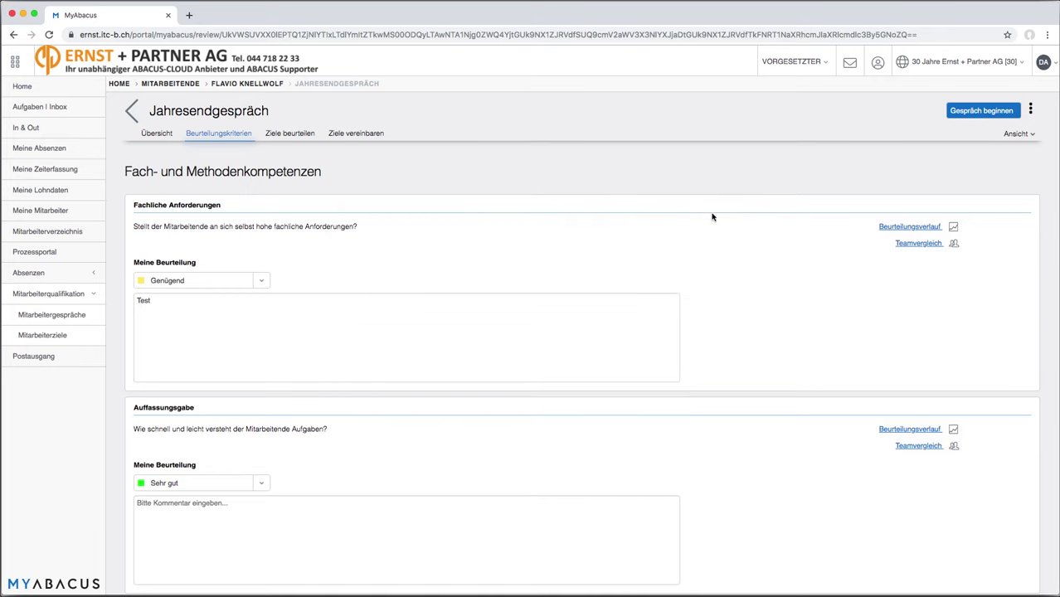
# Examine the remaining Beurteilungskriterien and check which conditions must be met to begin the Jahresendgespräch
pyautogui.scroll(-7, 766, 272)
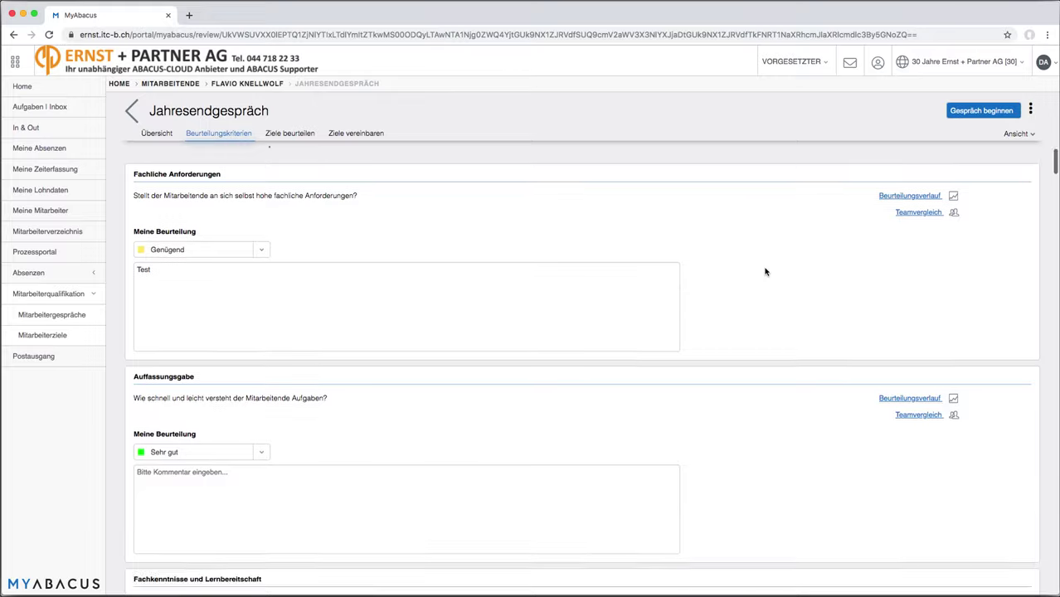
pyautogui.scroll(-10, 765, 271)
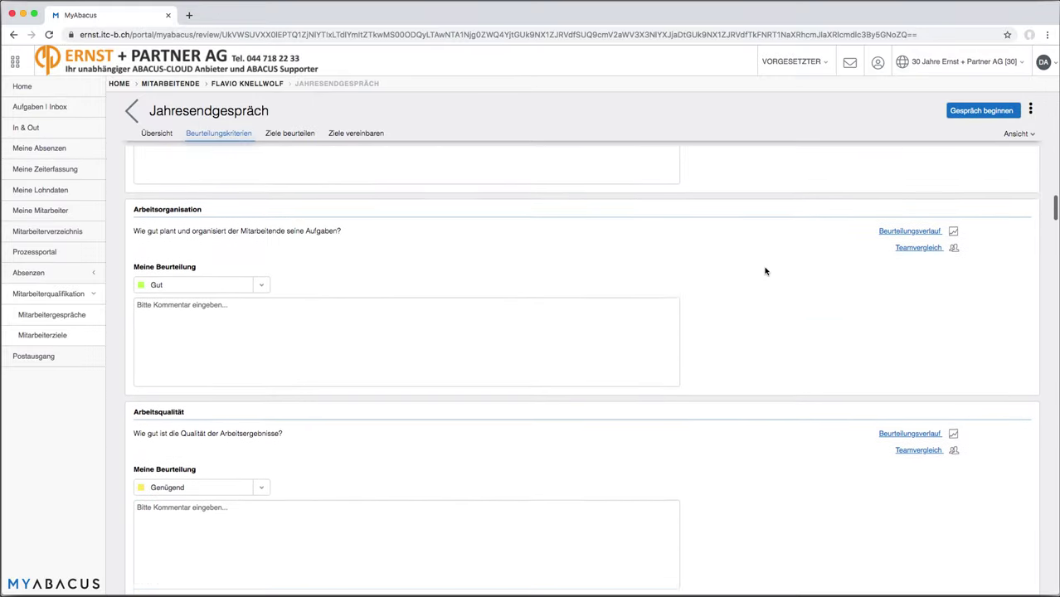
pyautogui.scroll(-10, 766, 271)
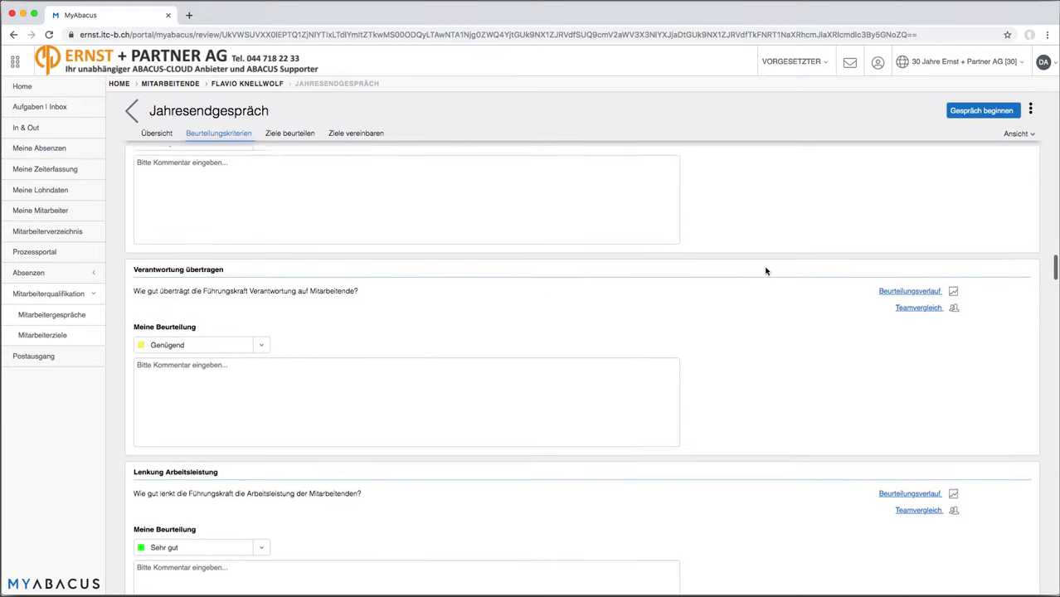
pyautogui.scroll(-10, 765, 271)
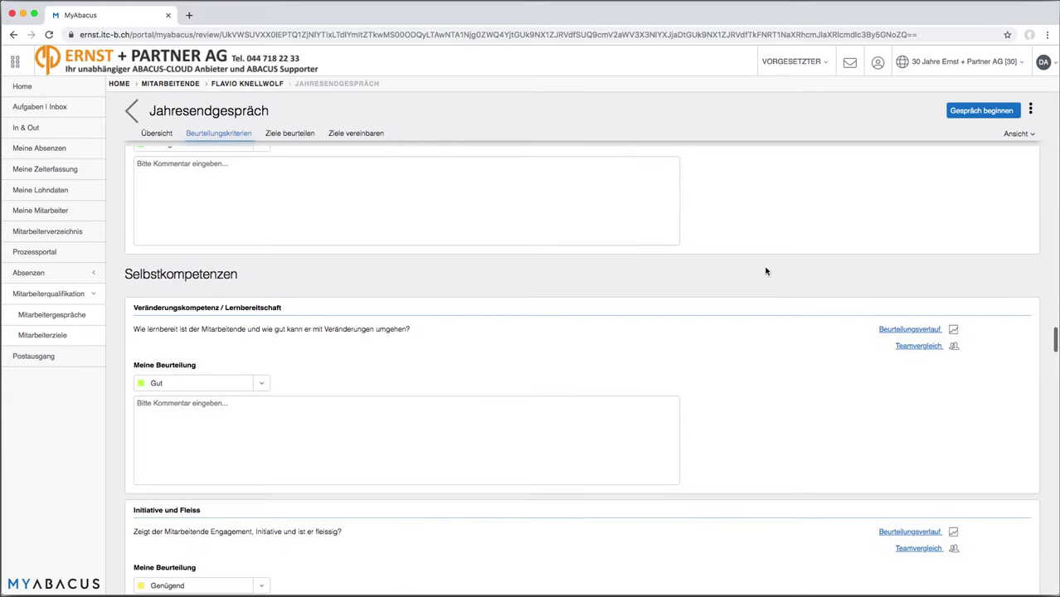
pyautogui.scroll(-10, 765, 271)
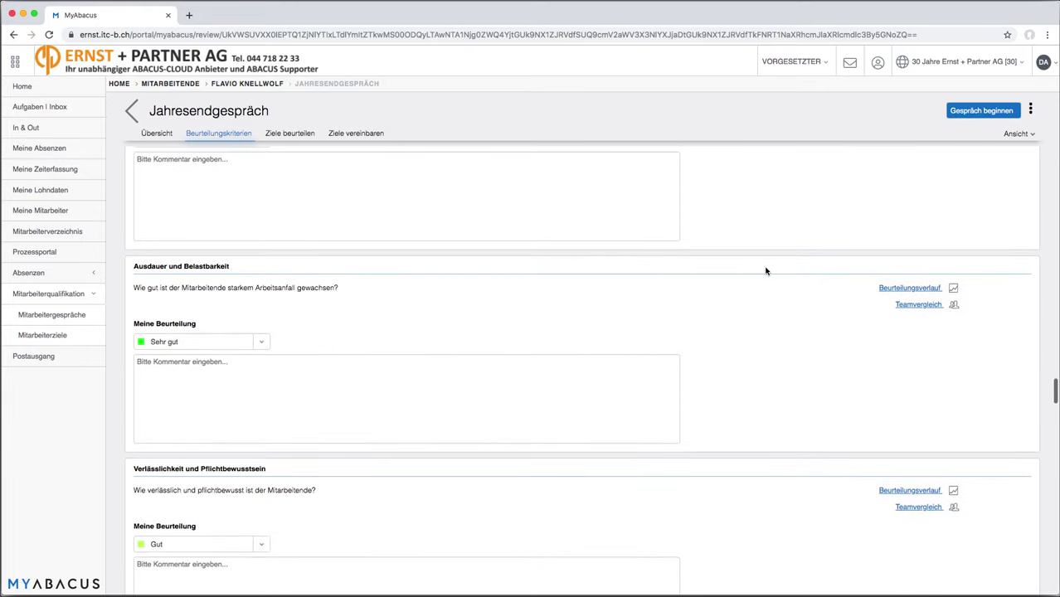
pyautogui.scroll(-8, 765, 271)
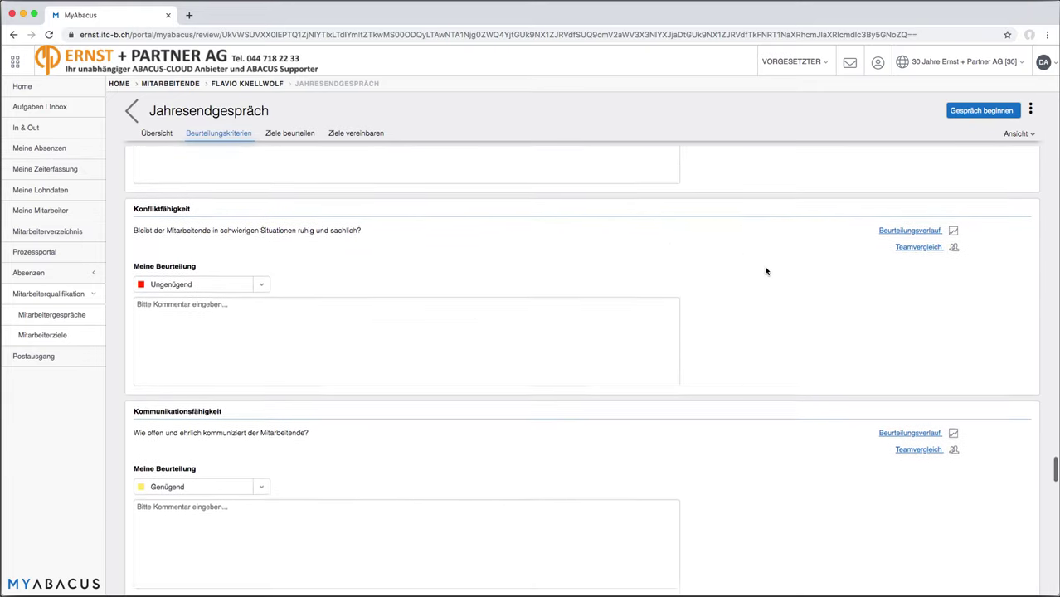
pyautogui.click(968, 115)
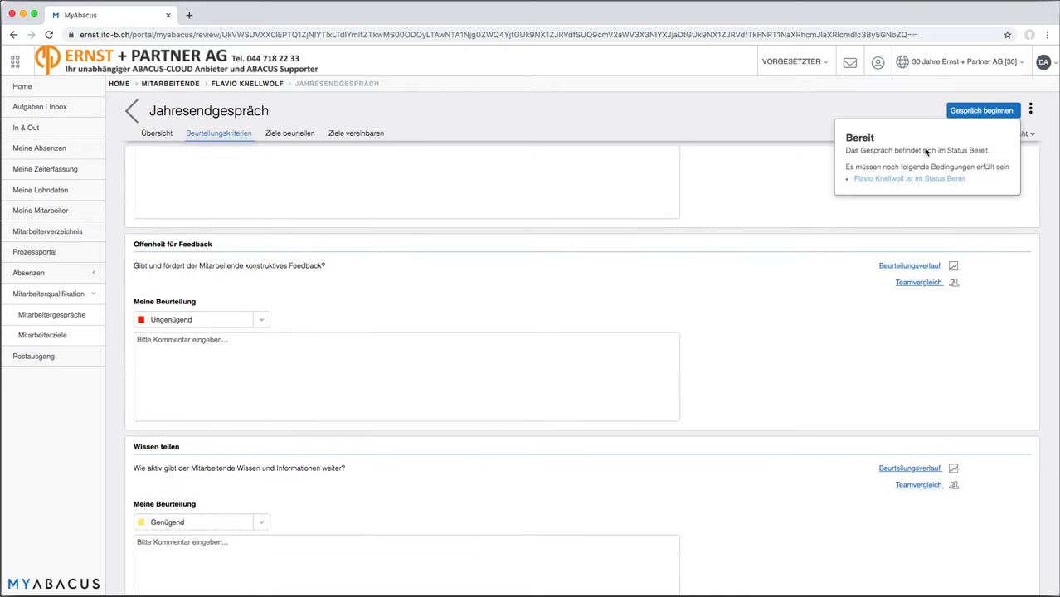
pyautogui.click(880, 181)
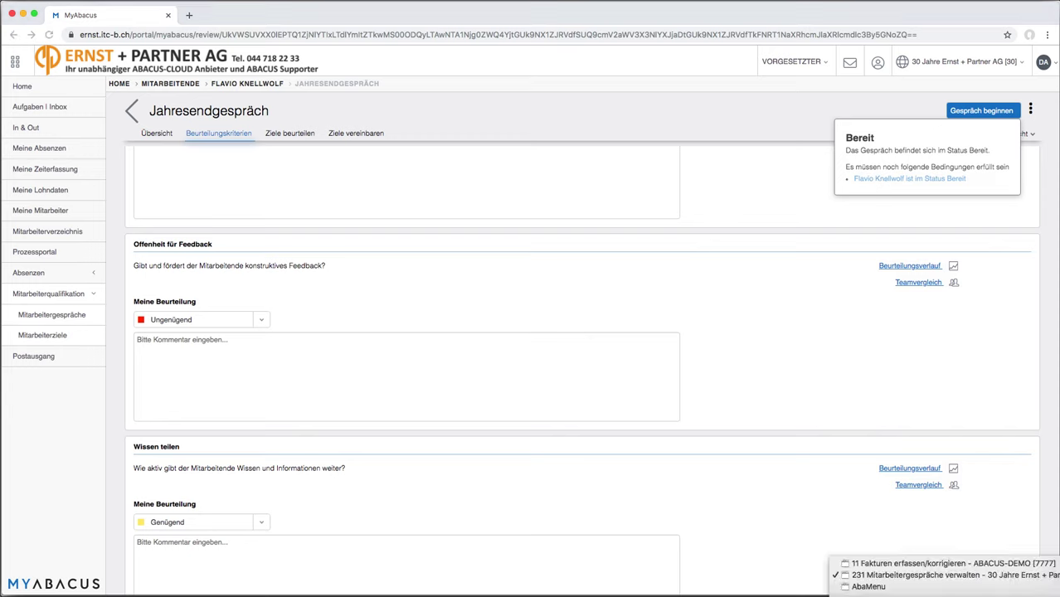
# Switch to the Abacus program 231 Mitarbeitergespräche verwalten and open the completed 2019 Zwischengespräch
pyautogui.click(854, 575)
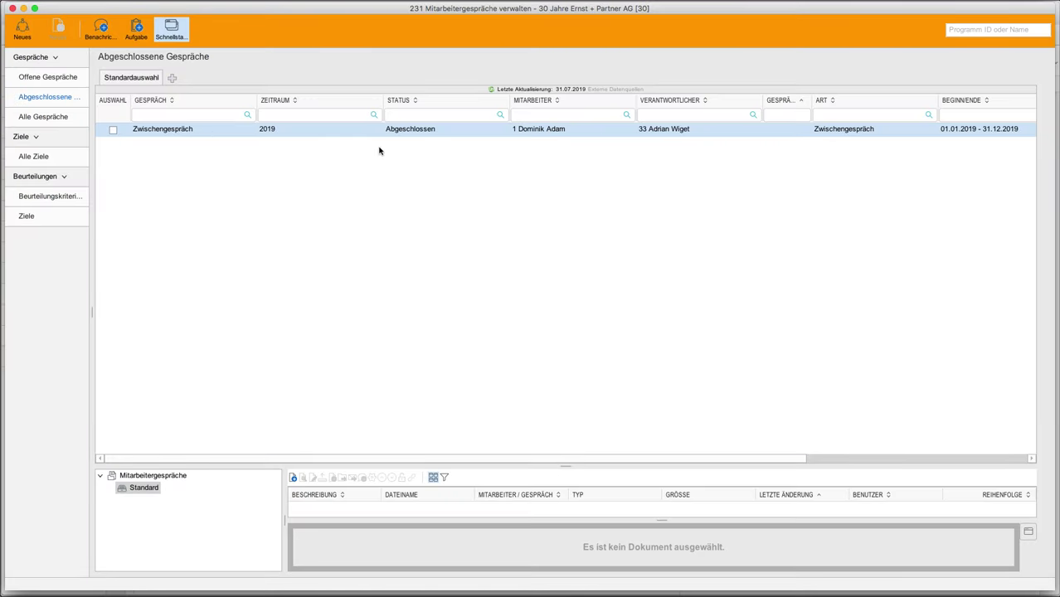
pyautogui.rightClick(483, 131)
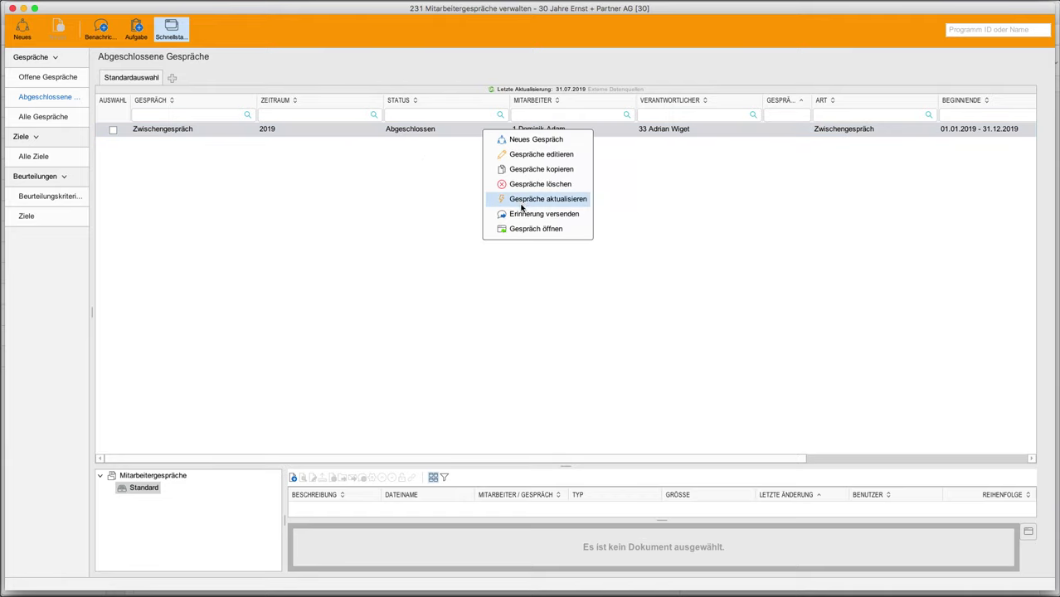
pyautogui.click(523, 229)
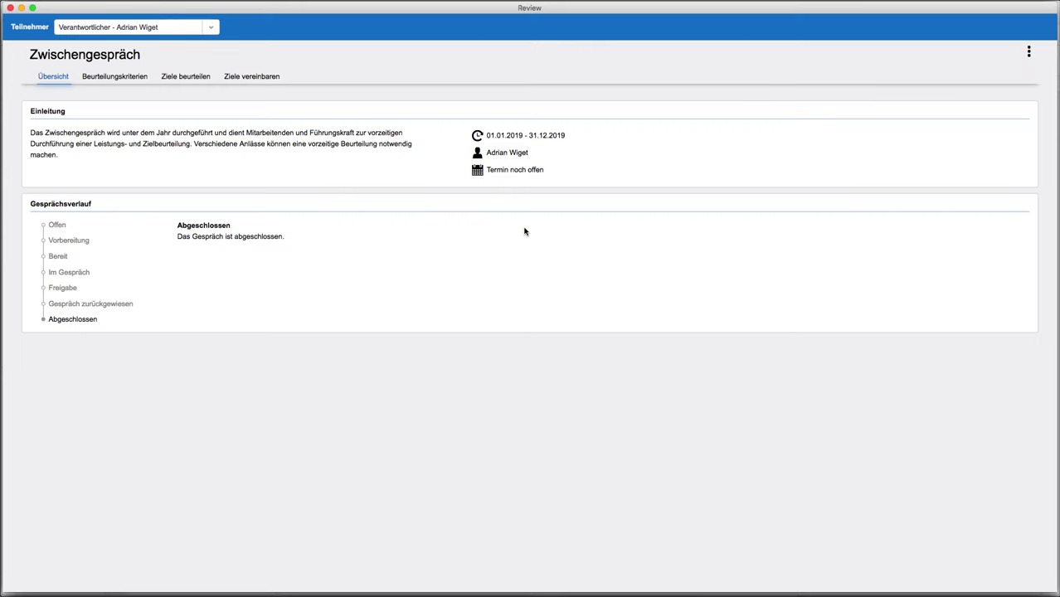
# Compare both participants' ratings with the Finale Beurteilung across the Zwischengespräch's Beurteilungskriterien, and close the review
pyautogui.click(107, 76)
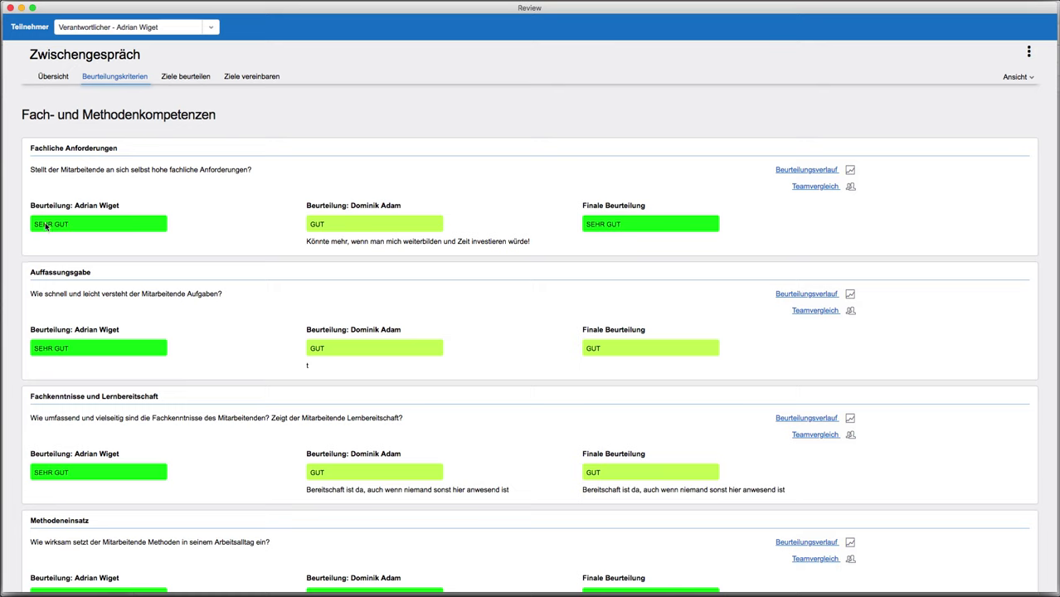
pyautogui.moveTo(48, 205); pyautogui.dragTo(136, 207)
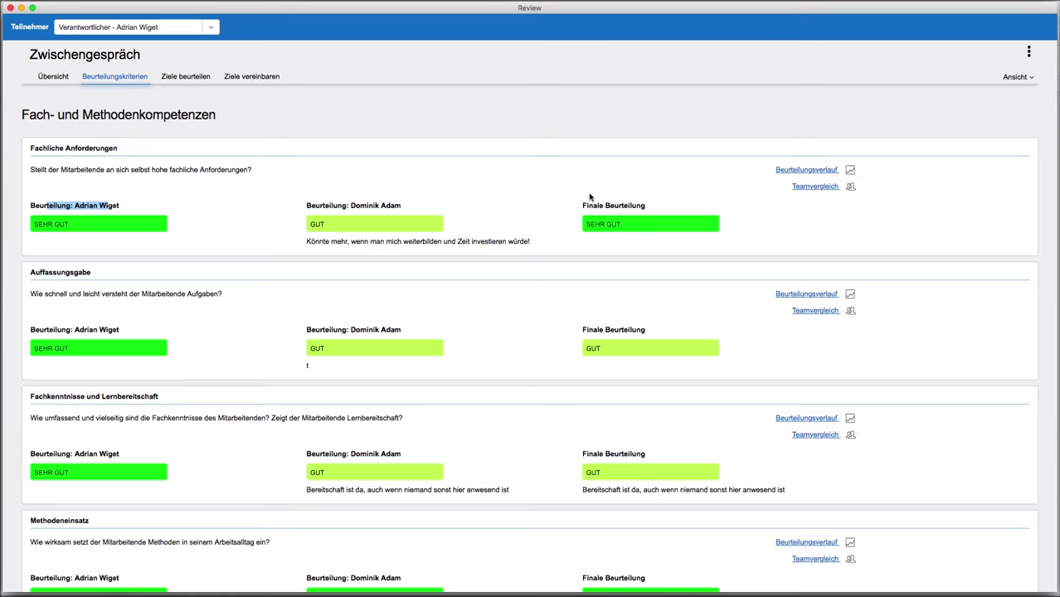
pyautogui.scroll(-15, 591, 200)
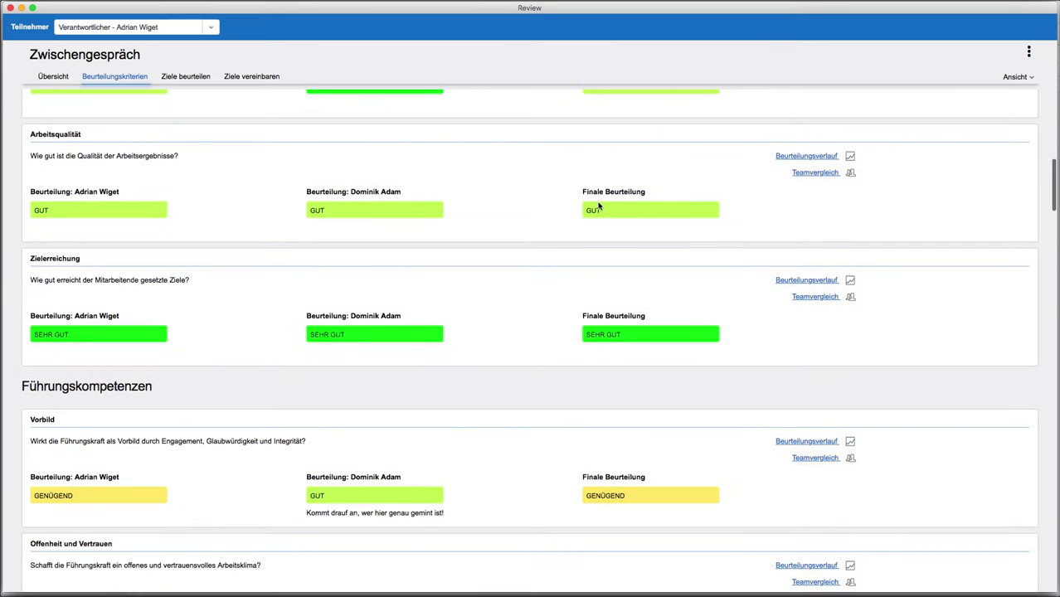
pyautogui.scroll(-15, 599, 205)
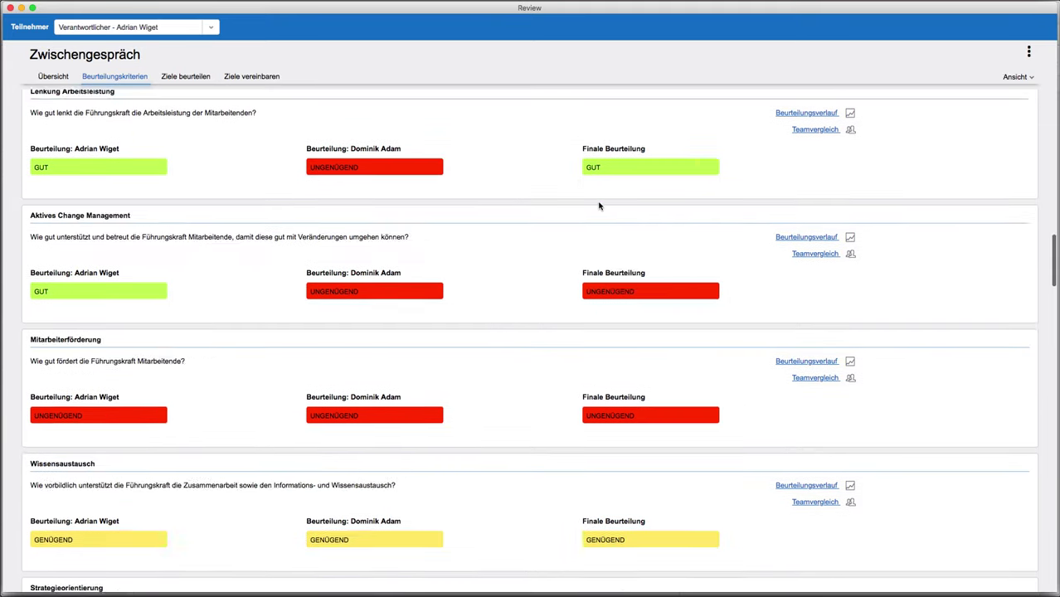
pyautogui.scroll(-3, 599, 205)
pyautogui.scroll(-10, 599, 206)
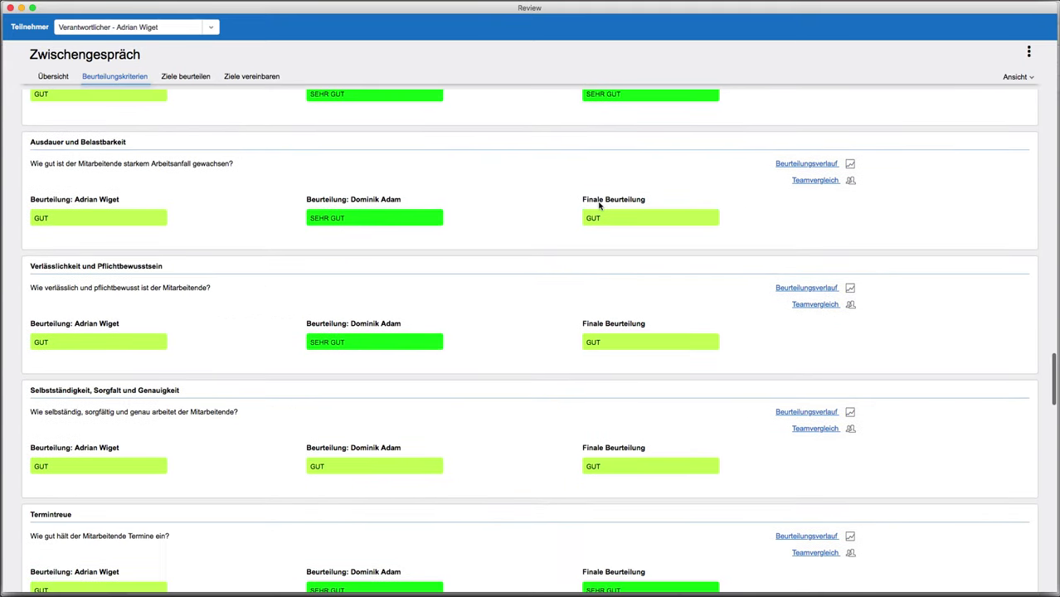
pyautogui.scroll(15, 599, 206)
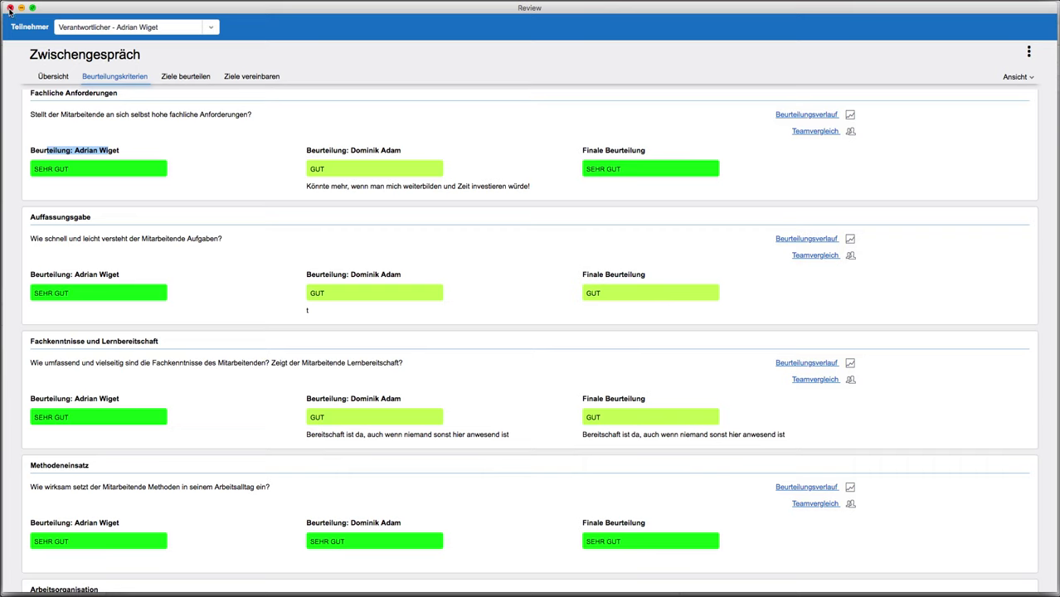
pyautogui.click(10, 9)
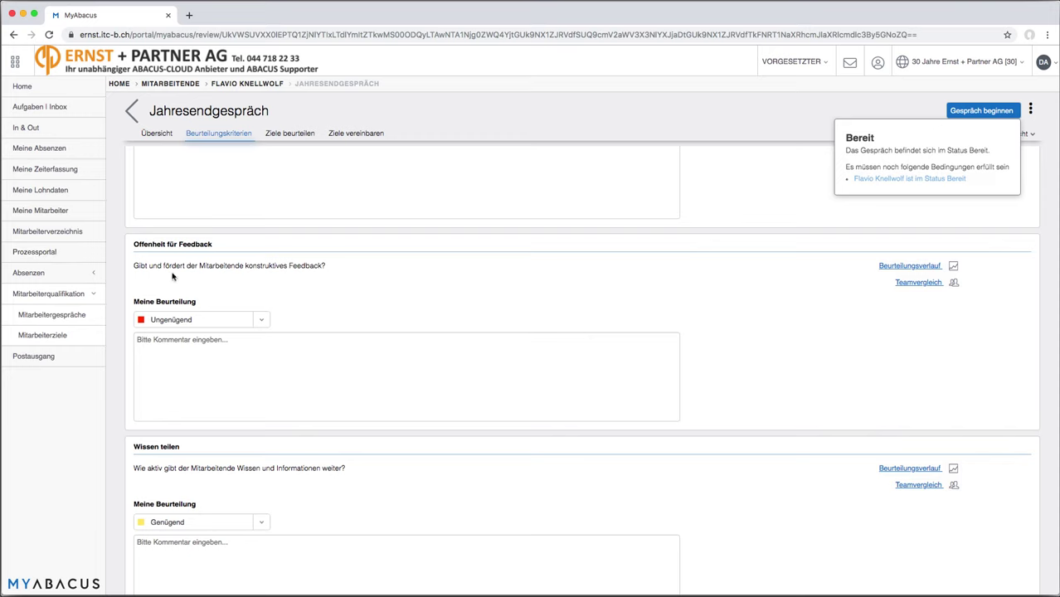
# In MyAbacus, view the Mitarbeitergespräche list, and from the home page open the personal Dossier under Meine Lohndaten
pyautogui.click(53, 316)
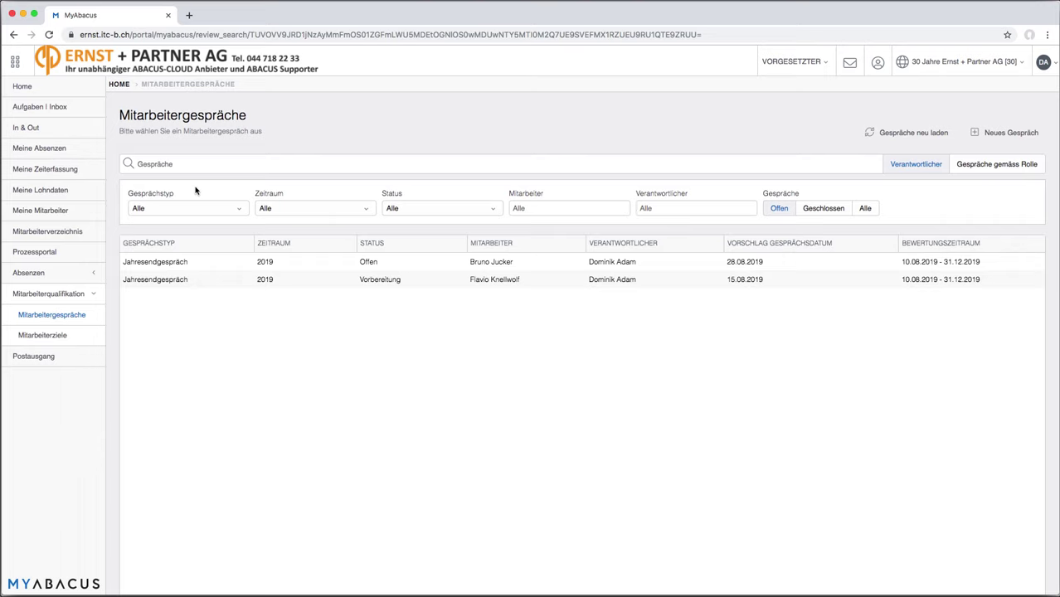
pyautogui.click(25, 88)
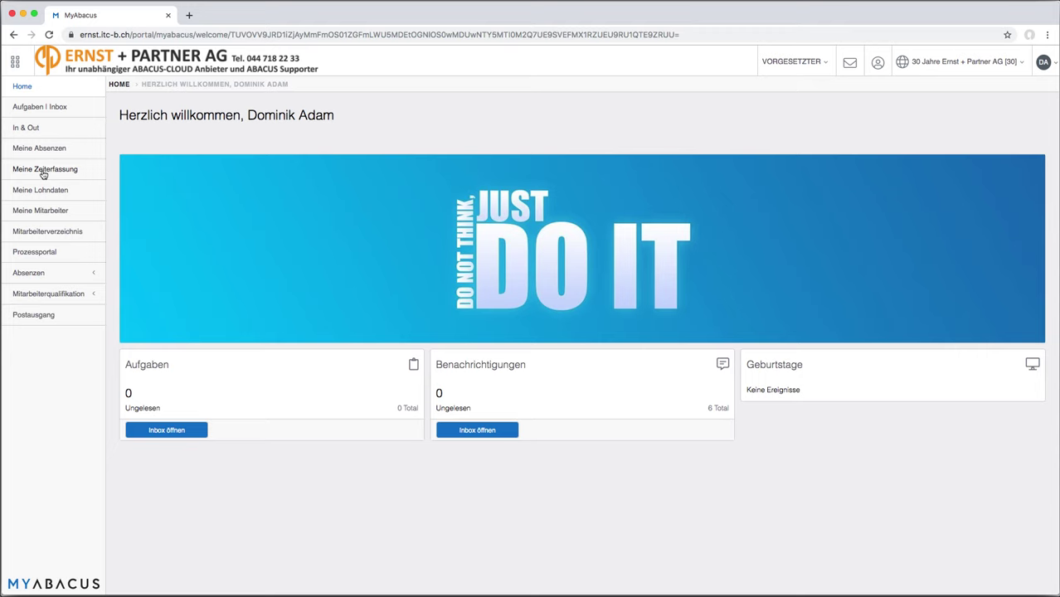
pyautogui.click(29, 196)
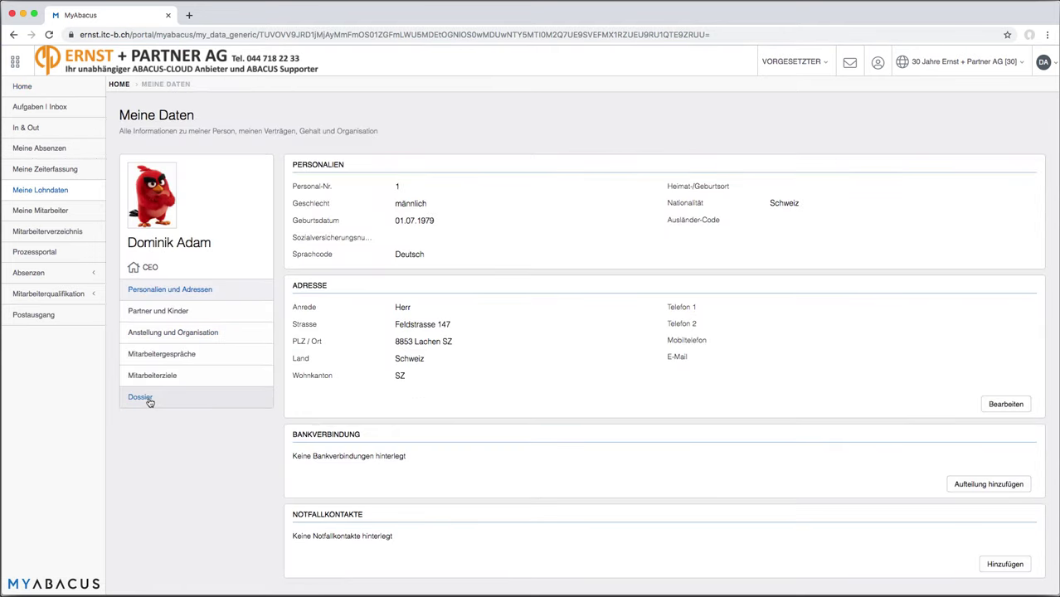
pyautogui.click(141, 397)
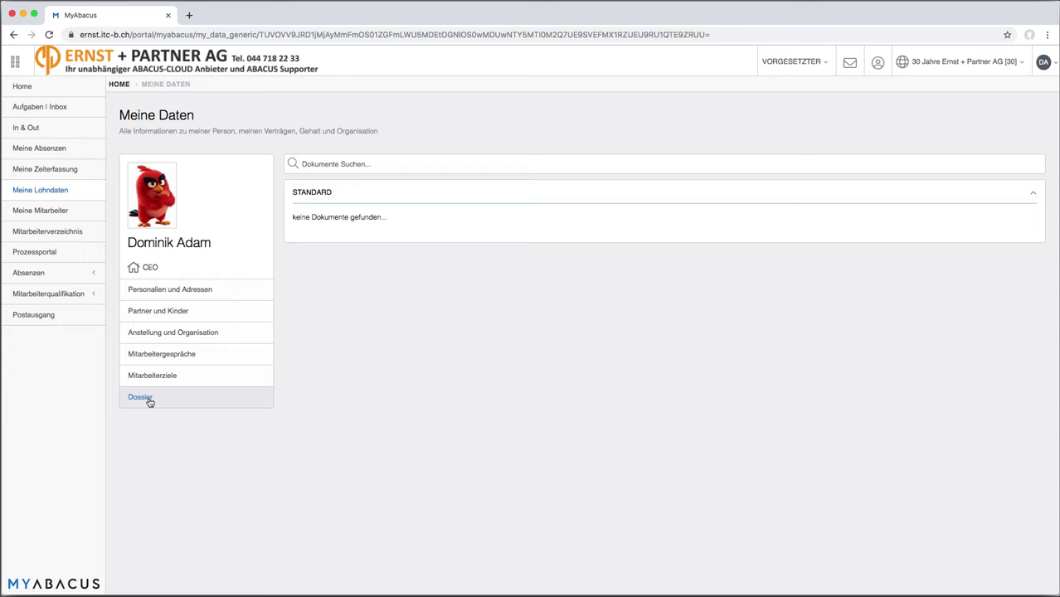